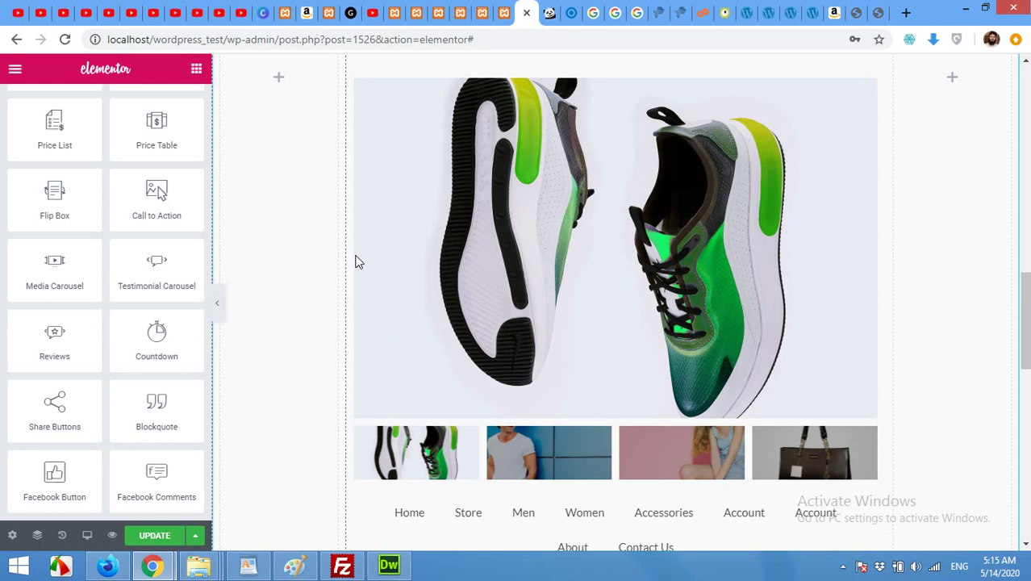
# - Switch to the WooCommerce Products list and look over the products
pyautogui.scroll(10, 145, 172)
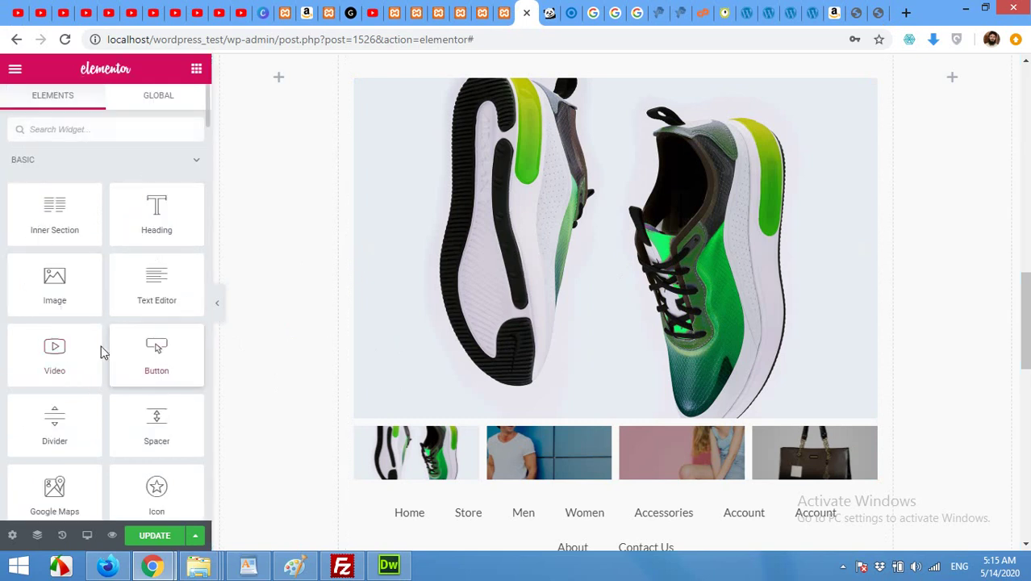
pyautogui.click(500, 10)
pyautogui.click(461, 12)
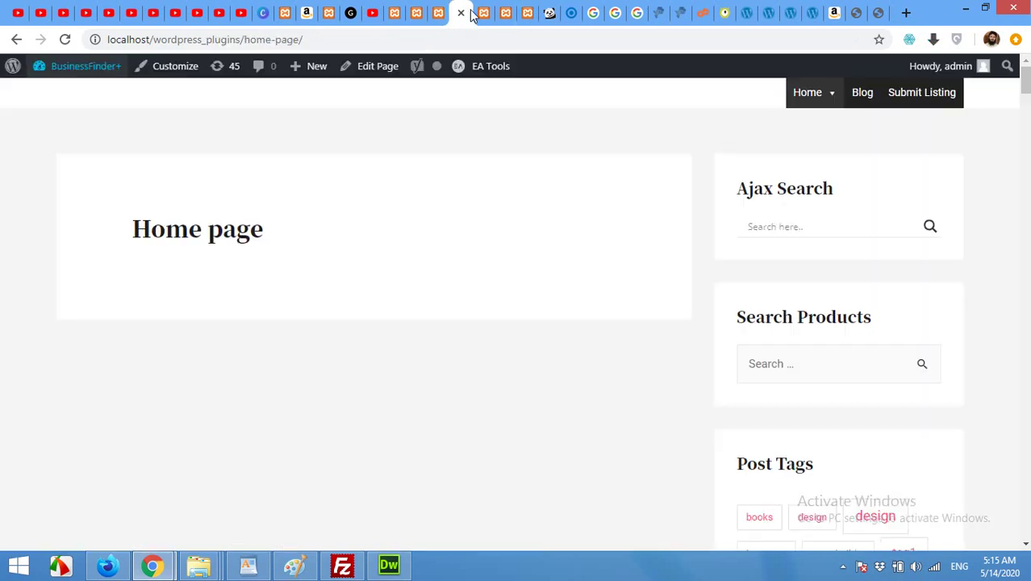
pyautogui.click(482, 12)
pyautogui.scroll(-3, 331, 364)
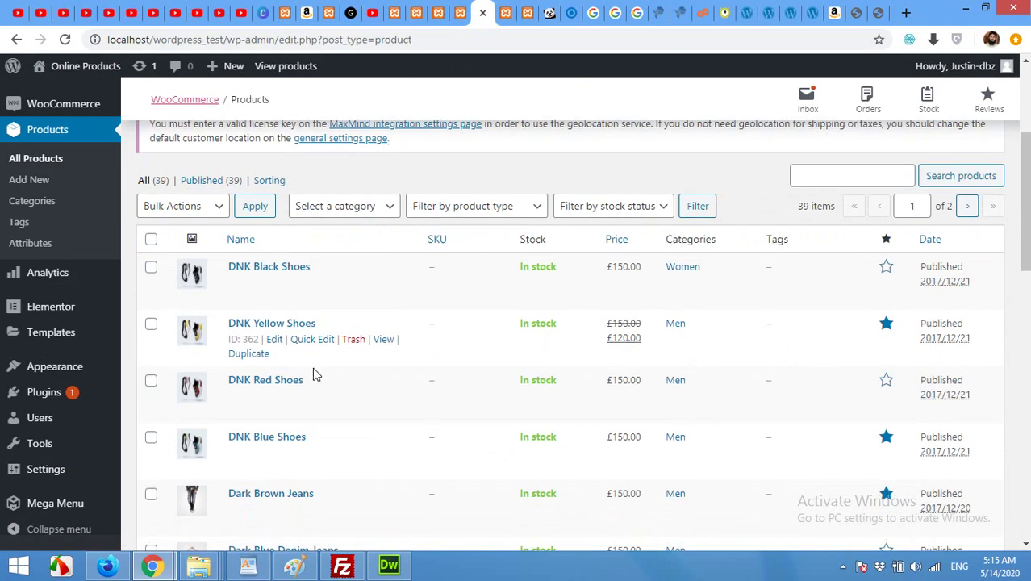
pyautogui.scroll(-2, 313, 370)
pyautogui.scroll(2, 316, 373)
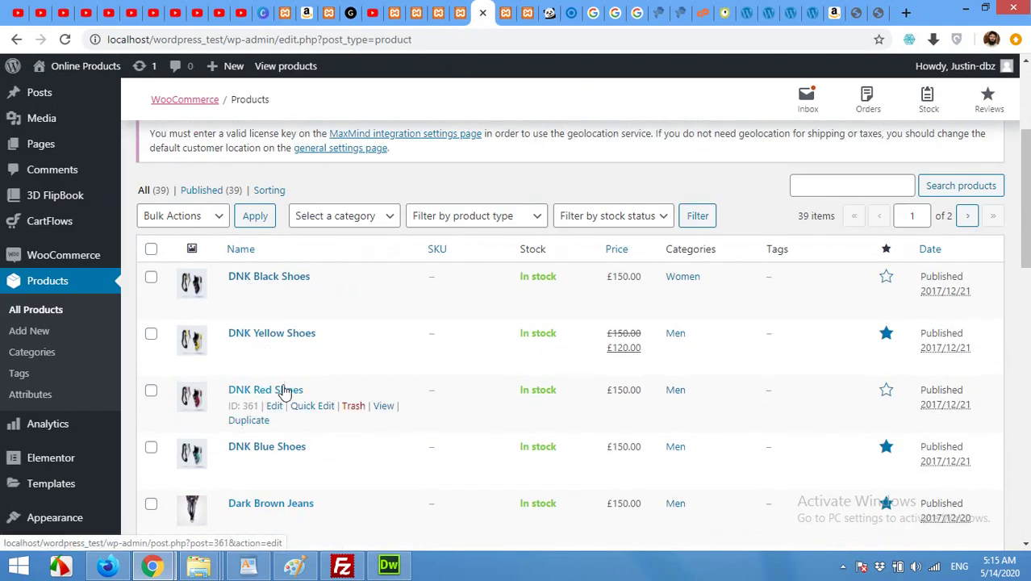
pyautogui.scroll(-2, 292, 436)
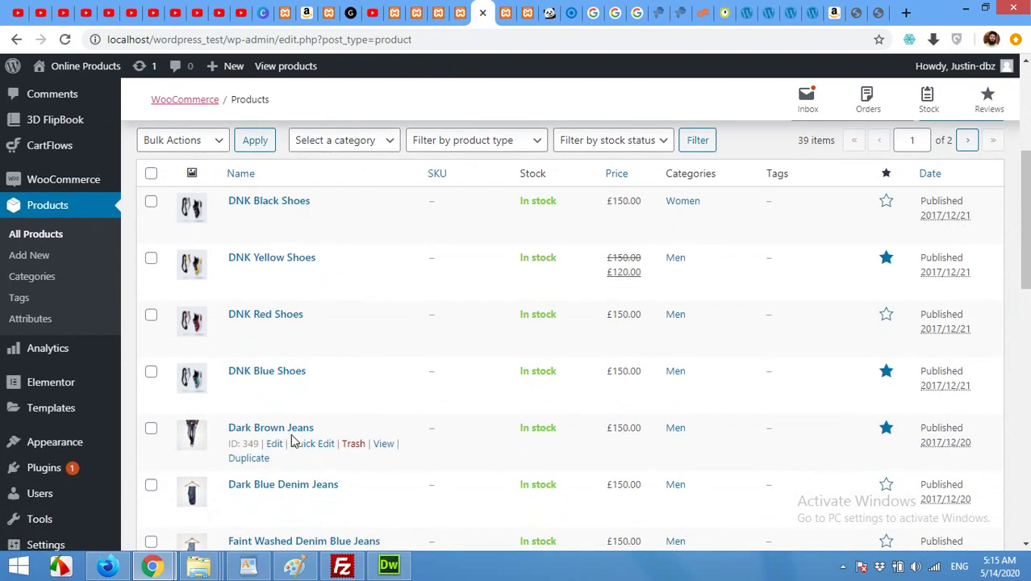
pyautogui.scroll(2, 292, 439)
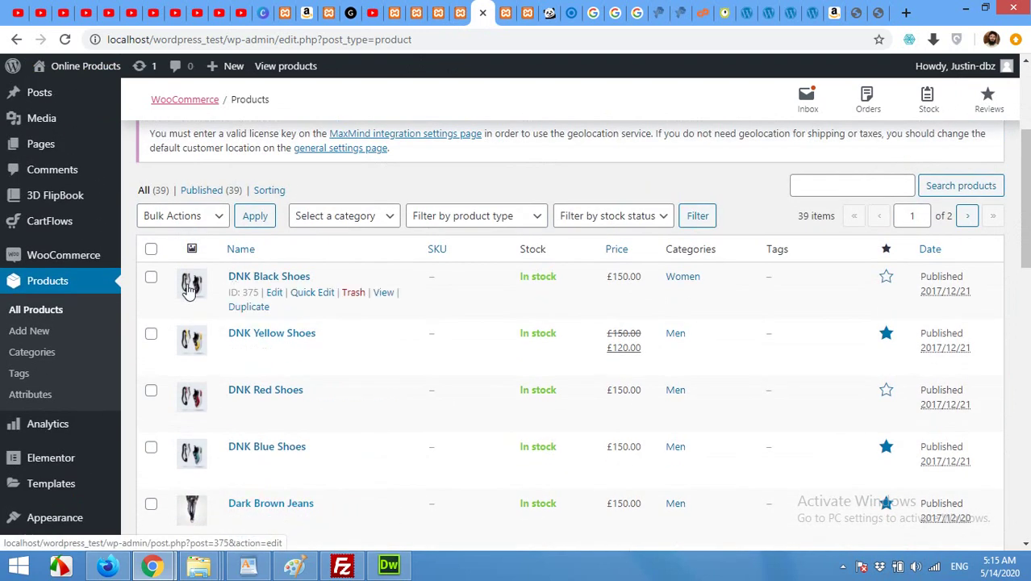
# - Open DNK Black Shoes for editing and its live product page in a new tab
pyautogui.rightClick(276, 297)
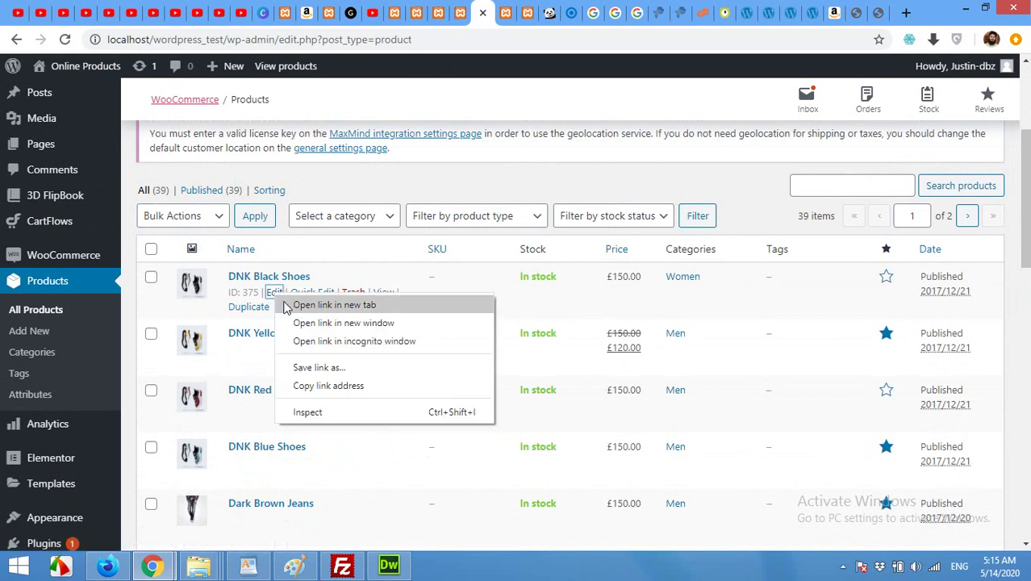
pyautogui.click(345, 279)
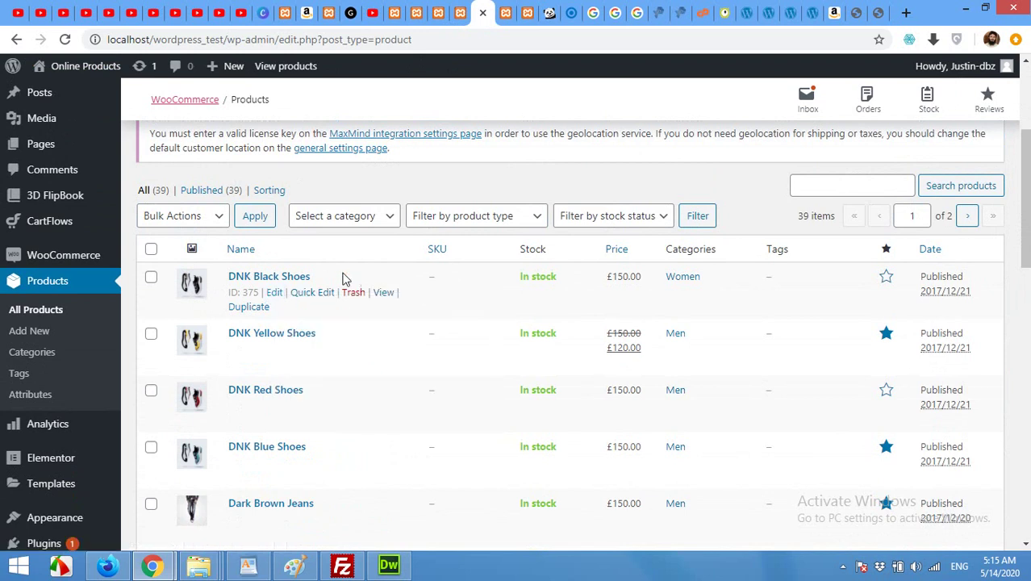
pyautogui.click(275, 294)
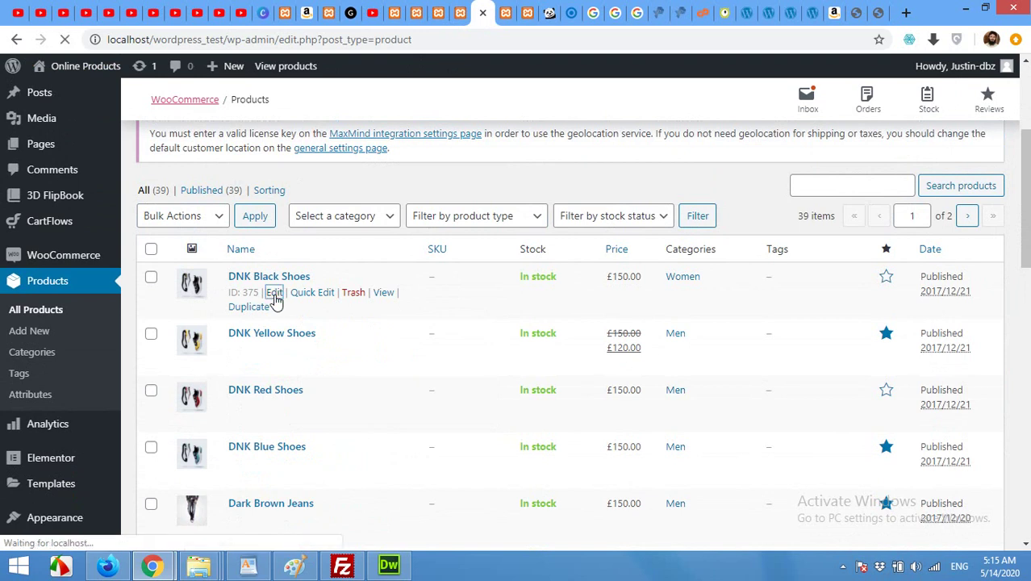
pyautogui.rightClick(381, 302)
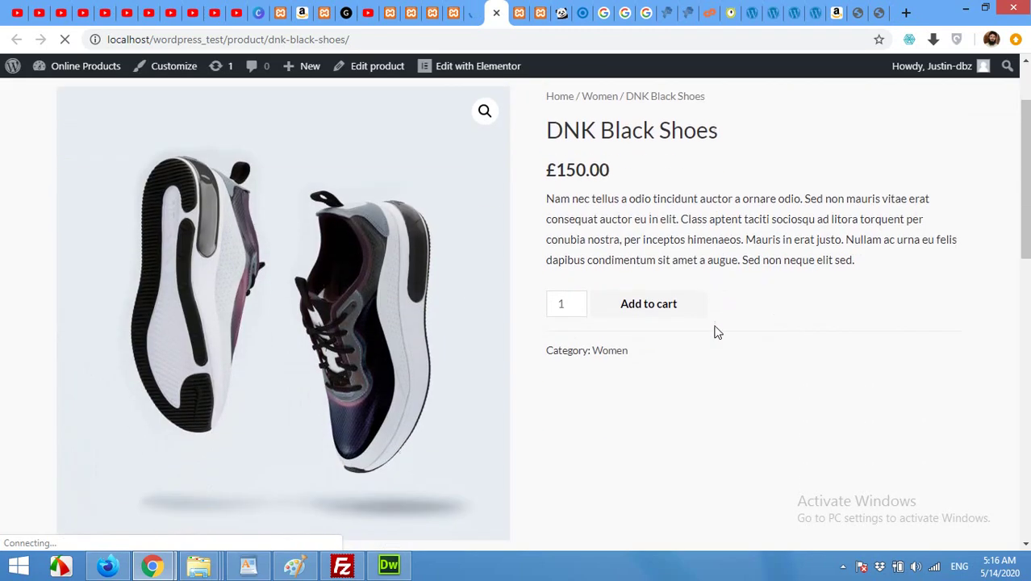
# - Scroll the live DNK Black Shoes page down to Related products and back to the top
pyautogui.scroll(-5, 715, 333)
pyautogui.scroll(5, 711, 334)
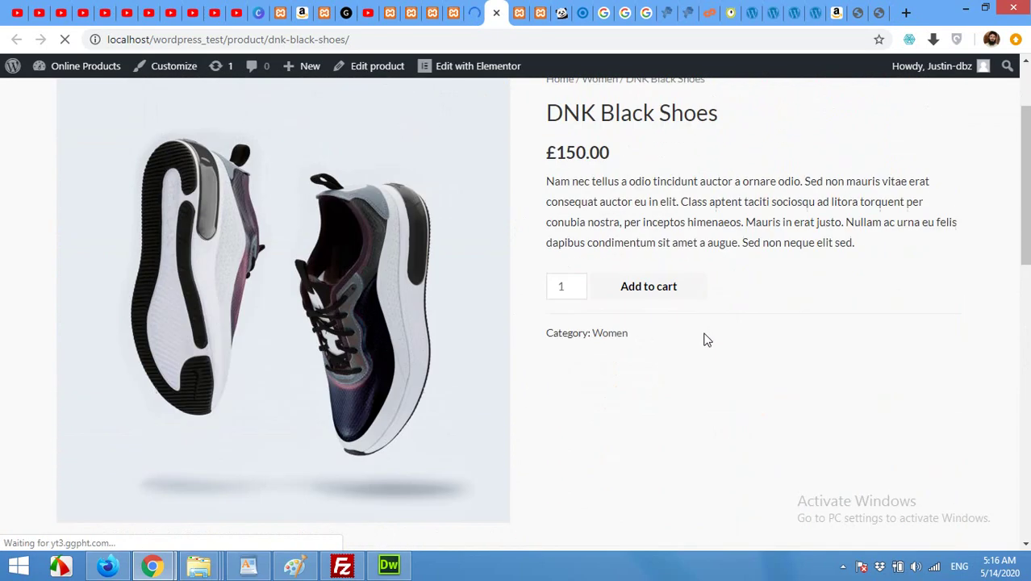
pyautogui.scroll(3, 706, 343)
pyautogui.scroll(-8, 716, 356)
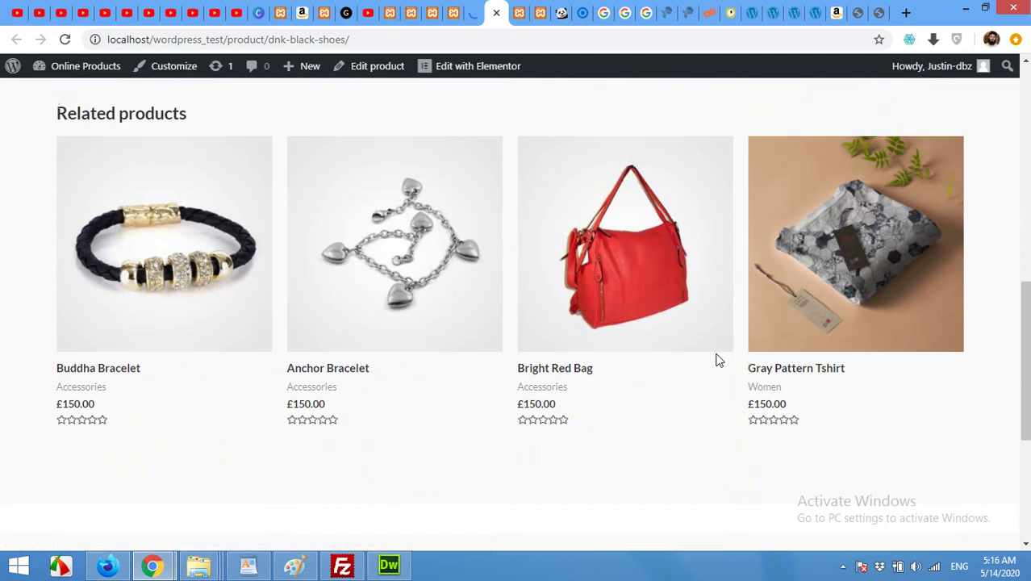
pyautogui.scroll(-3, 718, 360)
pyautogui.scroll(4, 485, 274)
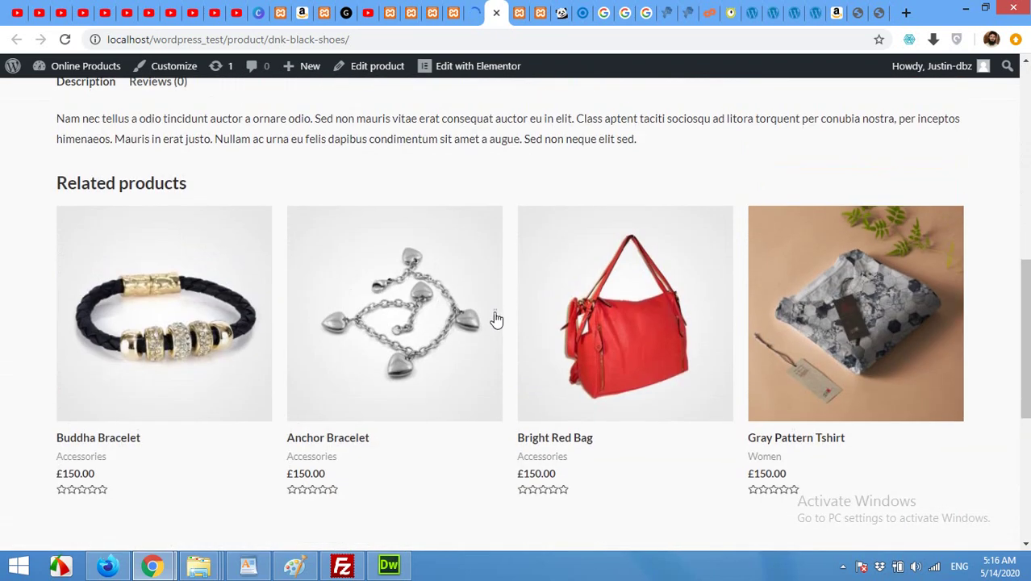
pyautogui.scroll(5, 496, 319)
pyautogui.scroll(1, 705, 325)
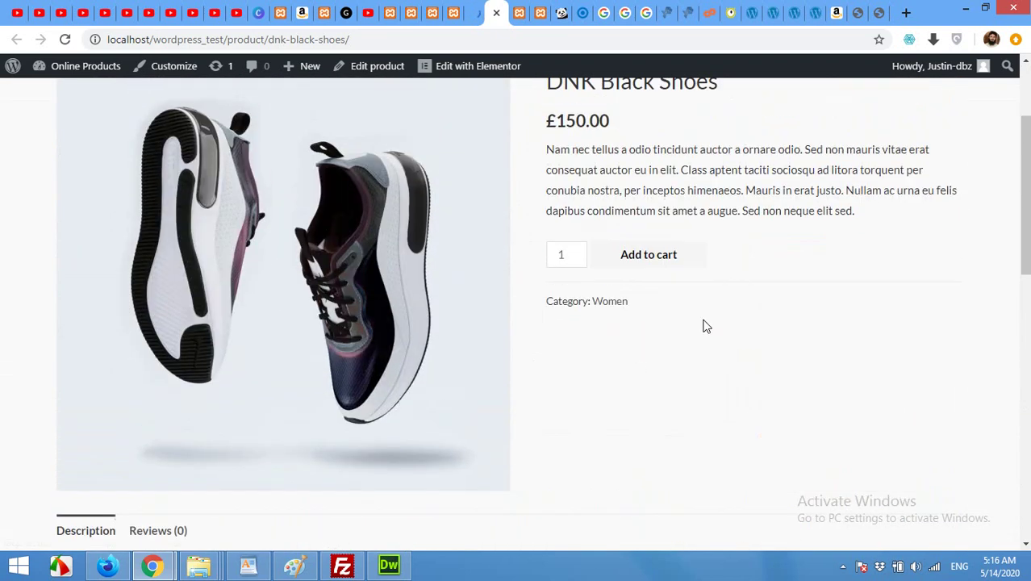
pyautogui.scroll(2, 681, 280)
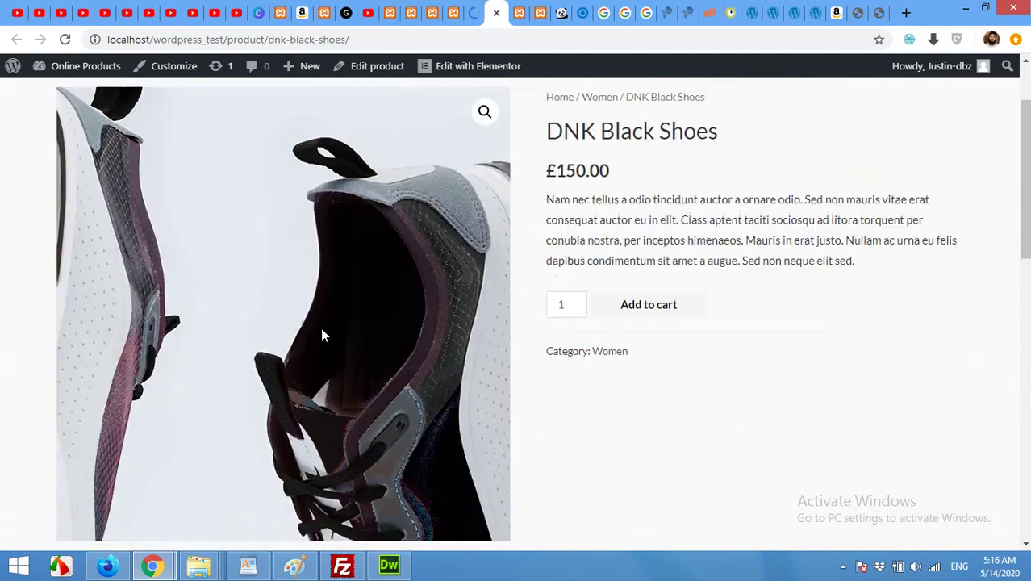
pyautogui.scroll(-3, 320, 327)
pyautogui.scroll(3, 787, 385)
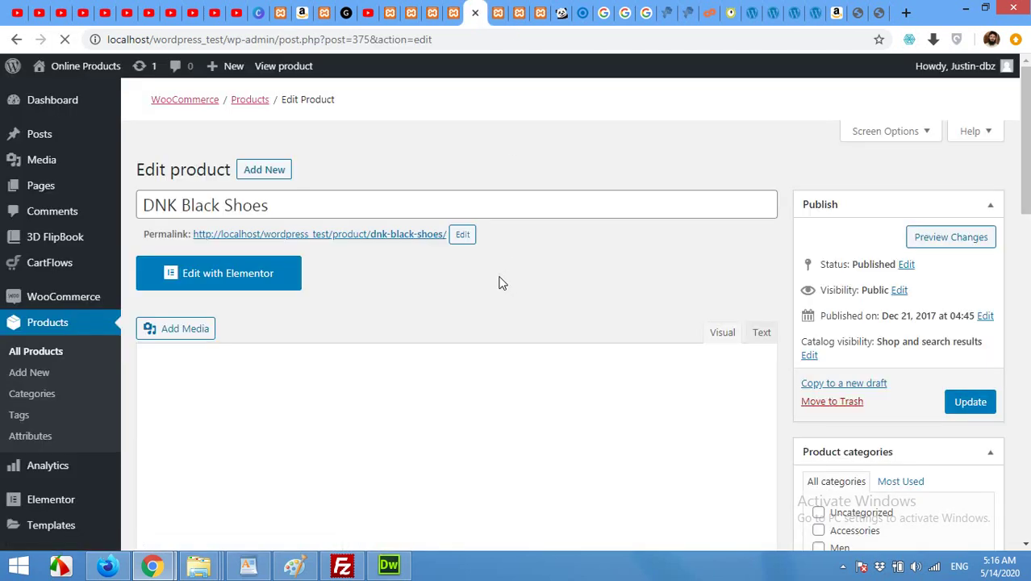
# - Set the product's Post Attributes template to Elementor Canvas and update the product
pyautogui.scroll(-3, 831, 343)
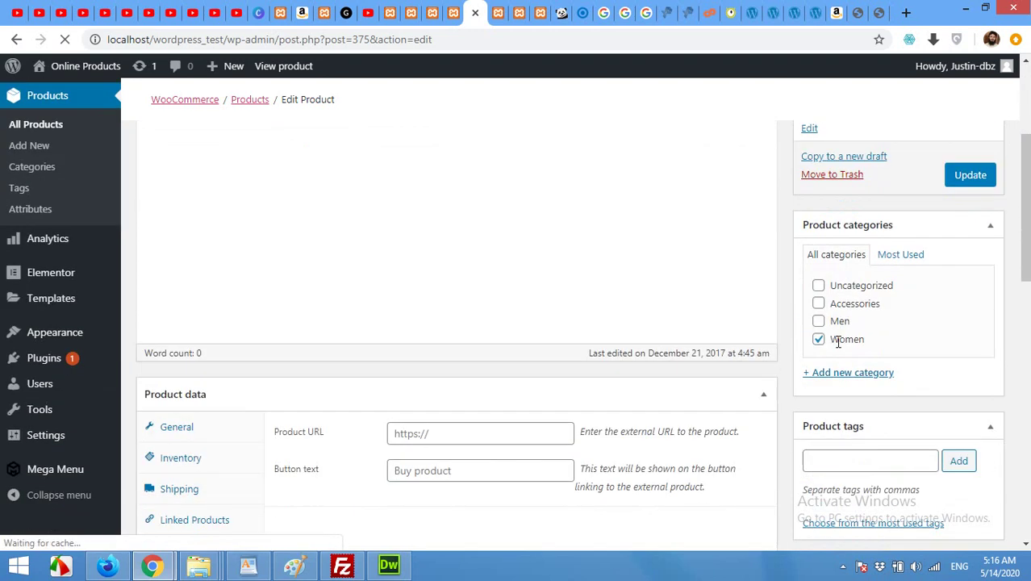
pyautogui.scroll(-2, 823, 350)
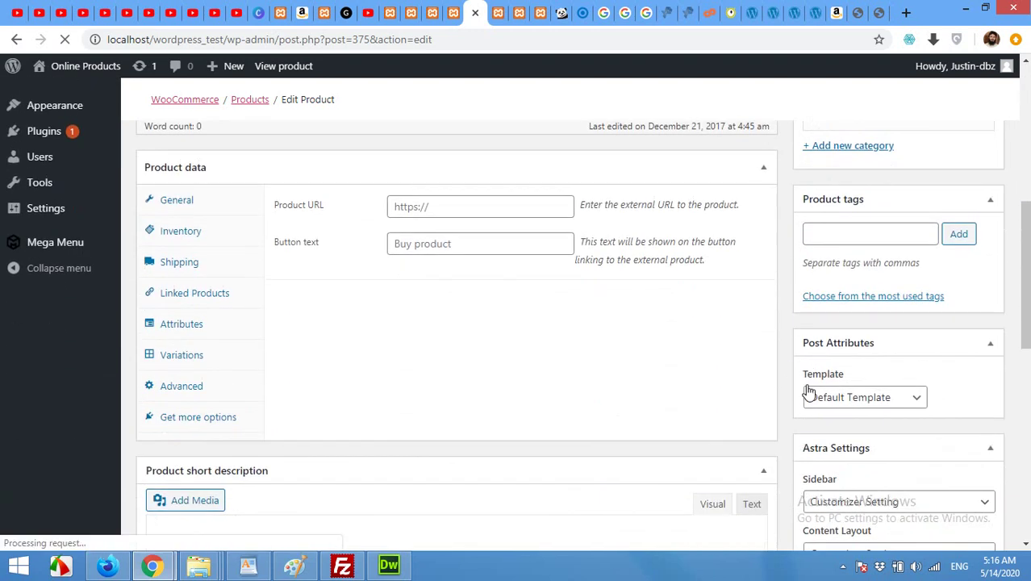
pyautogui.scroll(-1, 812, 390)
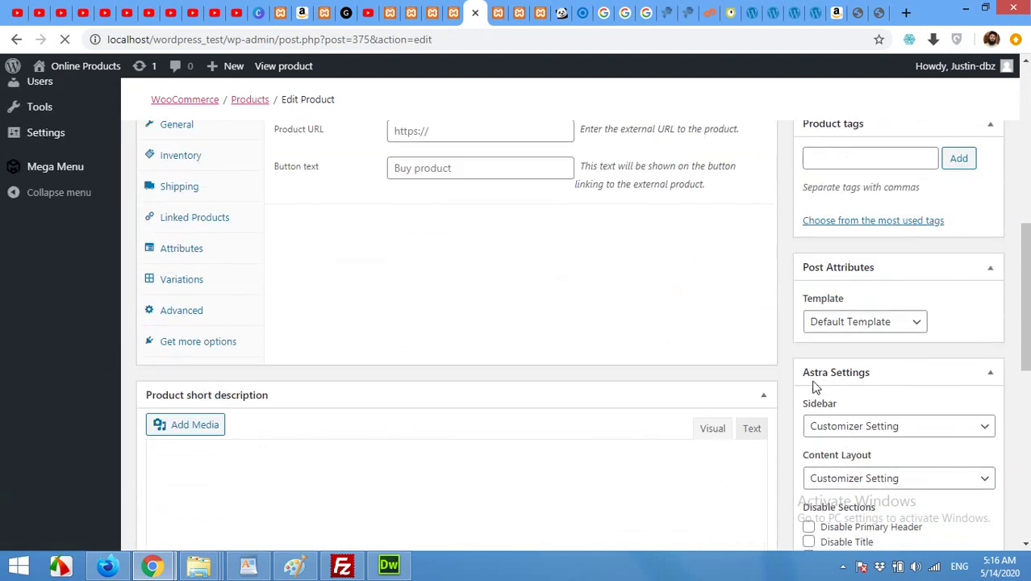
pyautogui.click(856, 331)
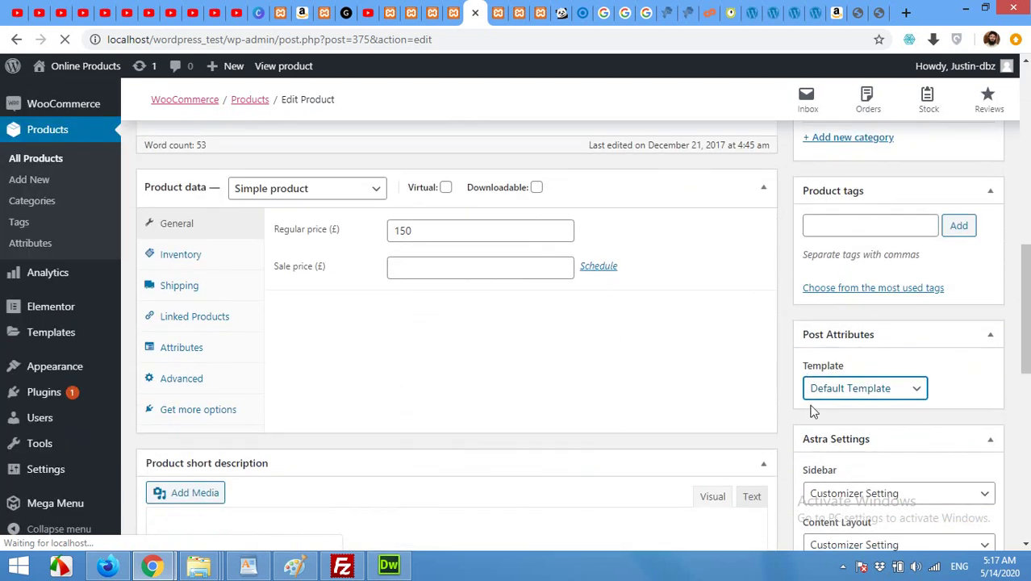
pyautogui.click(835, 391)
pyautogui.click(840, 422)
pyautogui.scroll(2, 803, 398)
pyautogui.scroll(4, 803, 397)
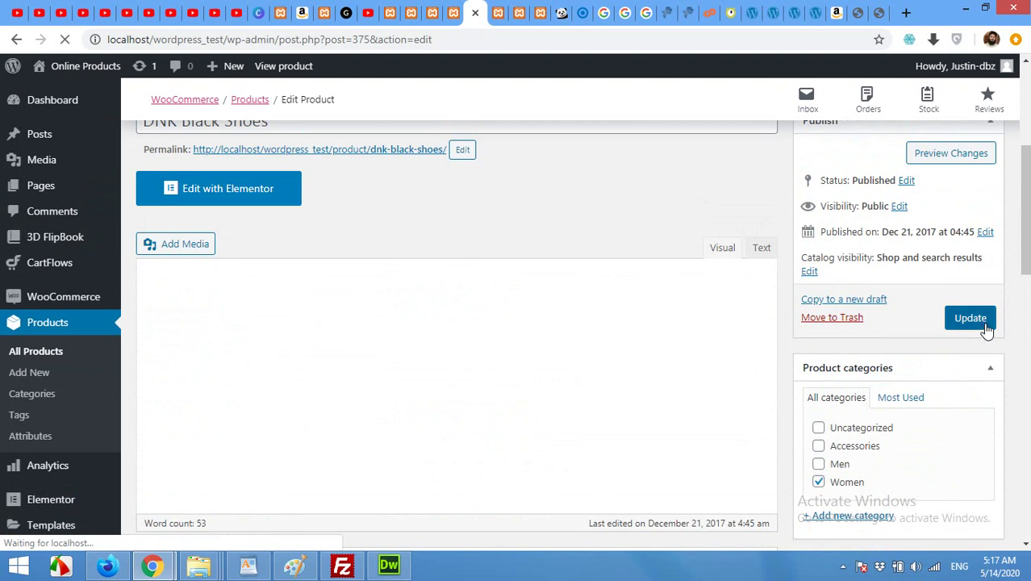
pyautogui.click(986, 328)
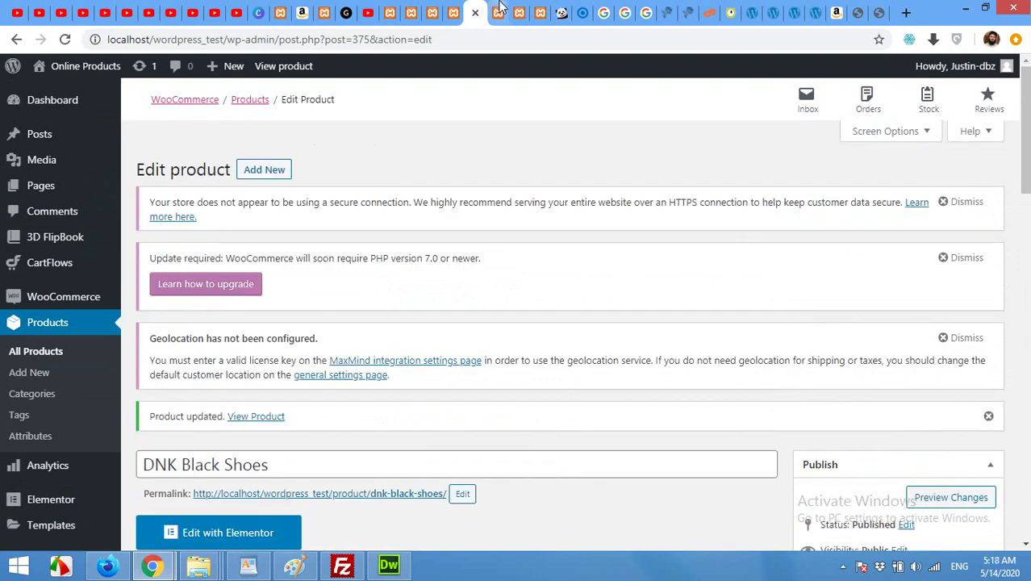
# - Reload the live page to check, then switch the template to Elementor Full Width and update
pyautogui.click(500, 13)
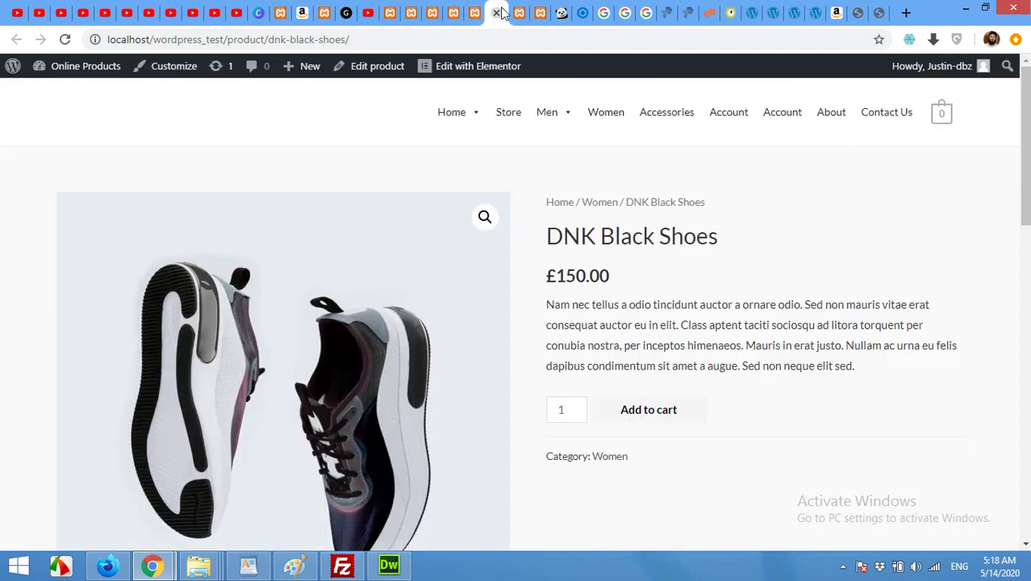
pyautogui.click(65, 39)
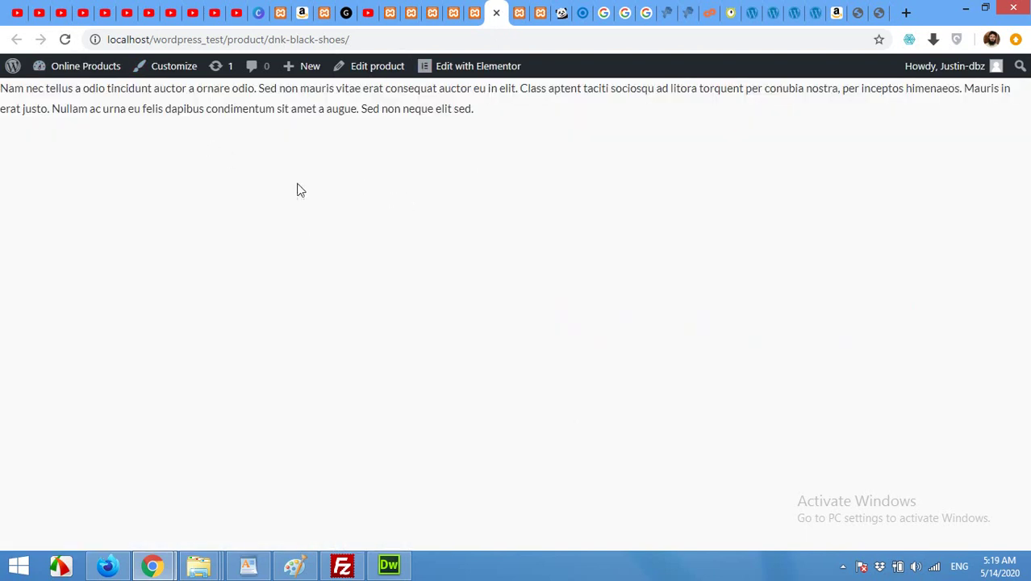
pyautogui.click(473, 15)
pyautogui.scroll(-4, 872, 379)
pyautogui.scroll(-8, 878, 403)
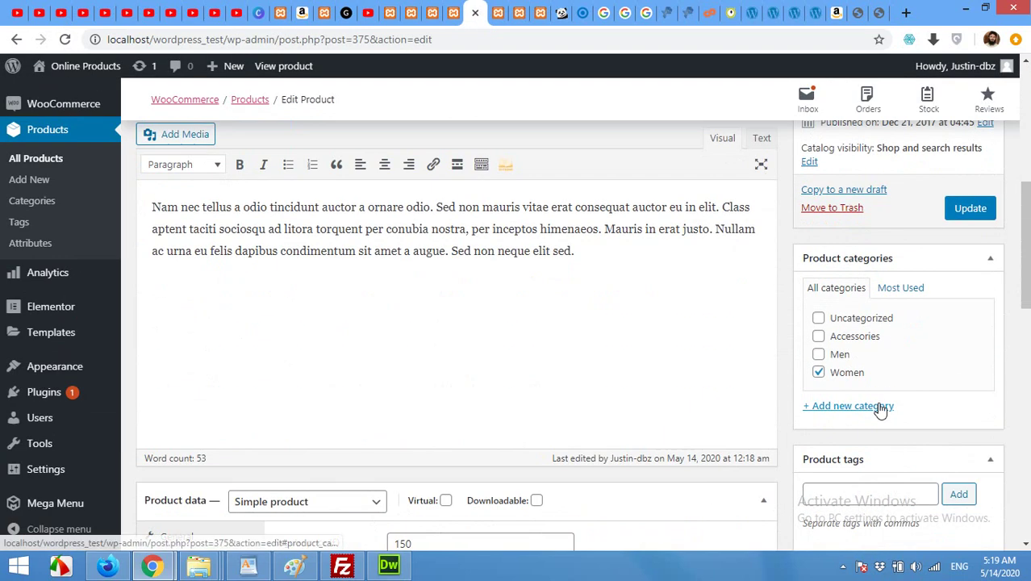
pyautogui.click(855, 357)
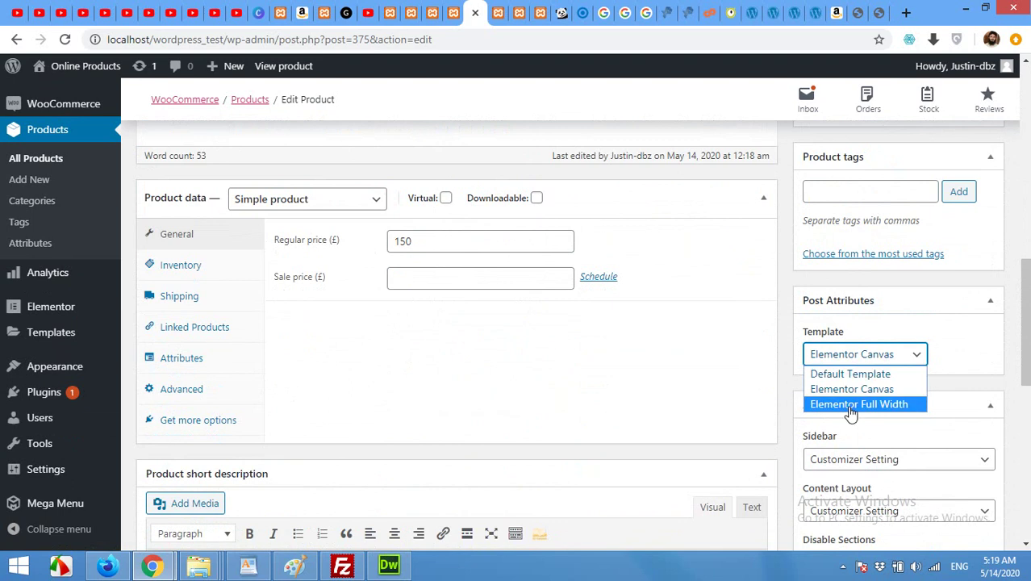
pyautogui.click(851, 406)
pyautogui.scroll(4, 936, 274)
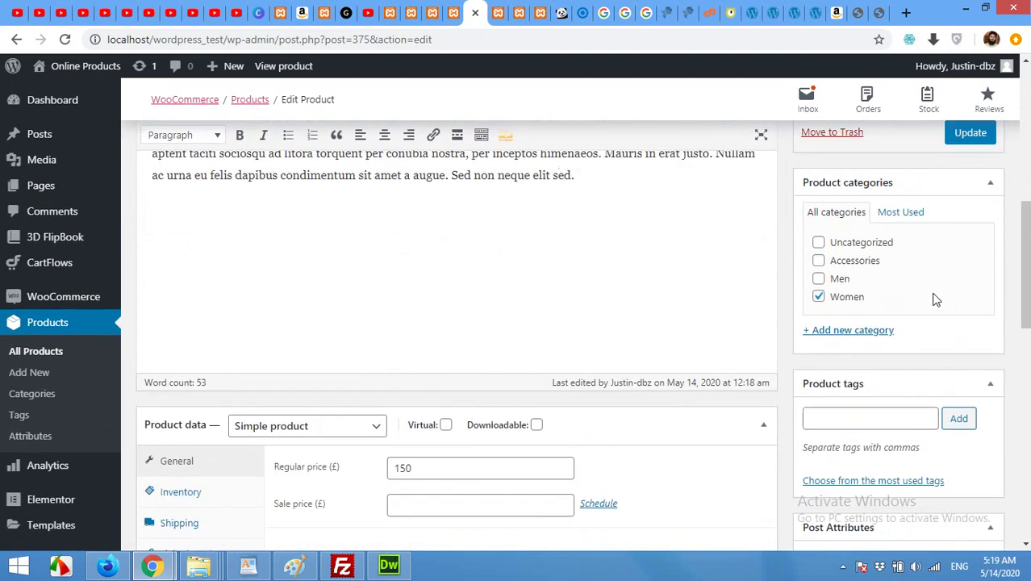
pyautogui.click(969, 210)
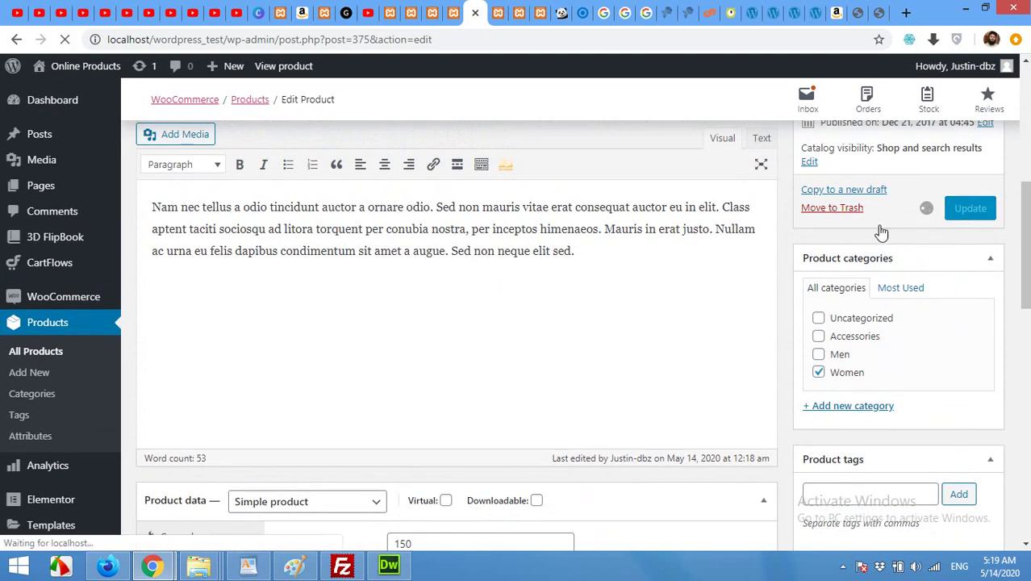
# - Reload the live DNK Black Shoes page to check the Full Width layout
pyautogui.click(499, 14)
pyautogui.click(64, 39)
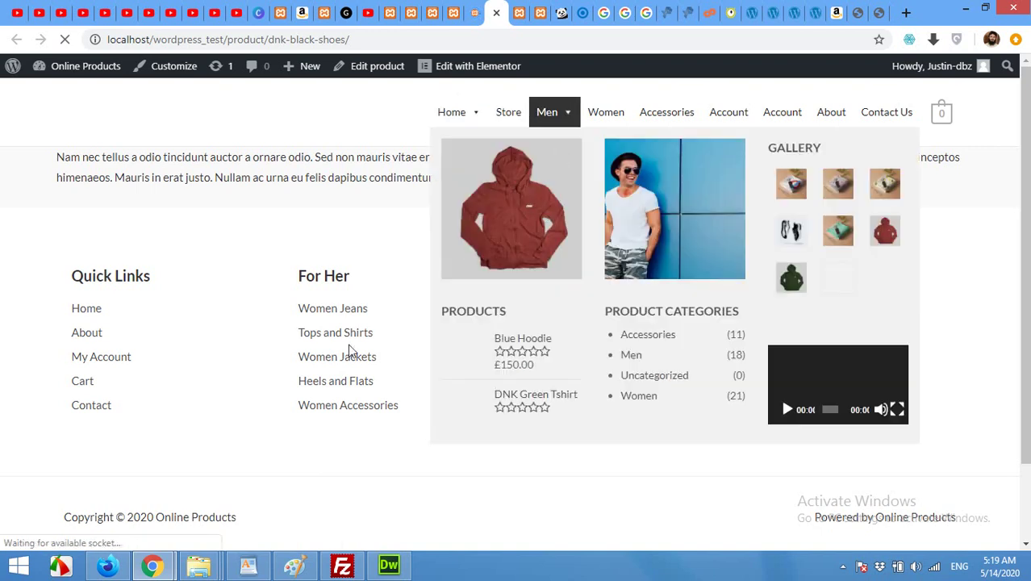
pyautogui.click(362, 309)
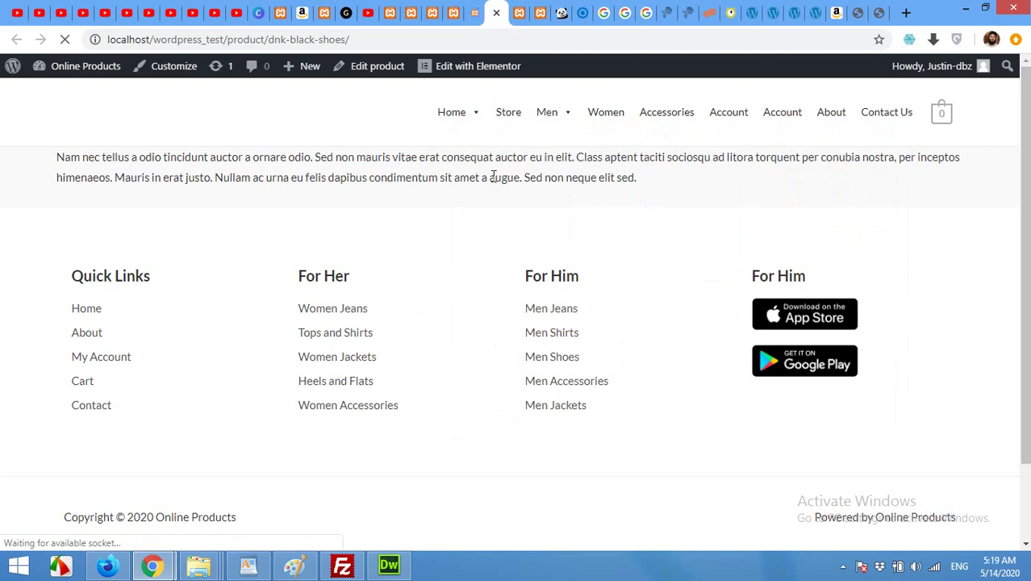
pyautogui.click(476, 13)
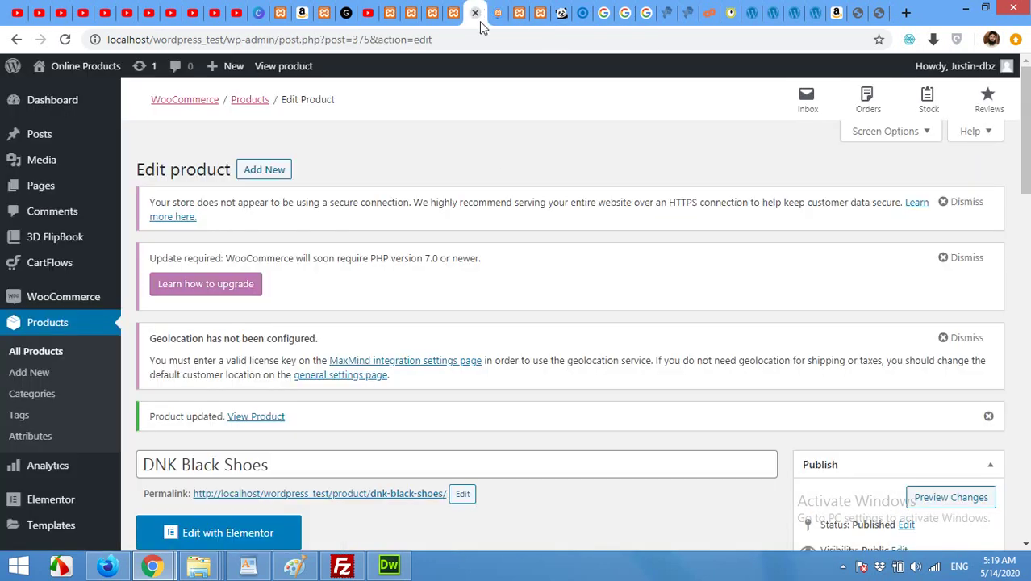
# - Launch the Elementor editor for DNK Black Shoes using Edit with Elementor
pyautogui.scroll(-2, 495, 208)
pyautogui.scroll(3, 482, 234)
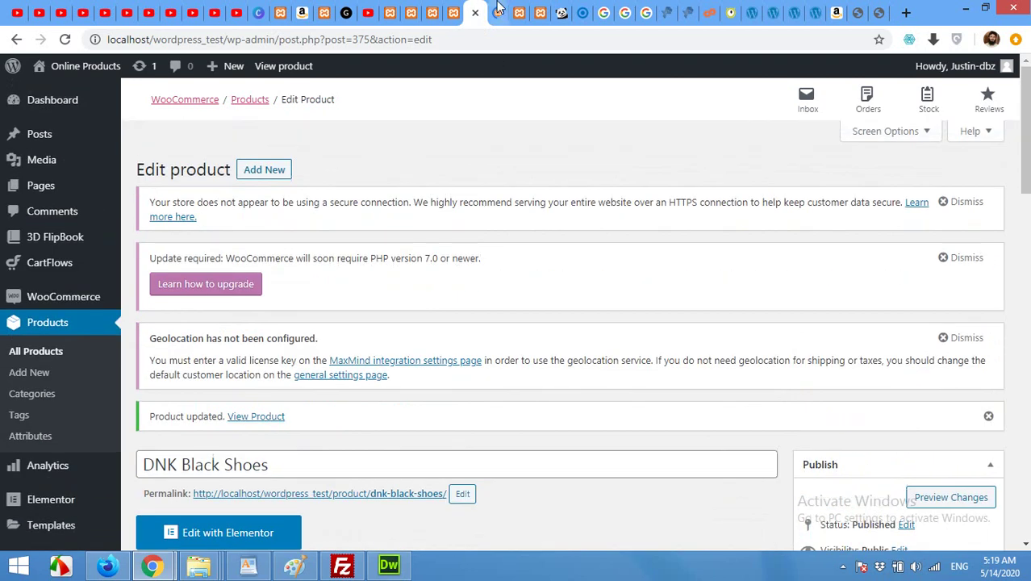
pyautogui.click(497, 13)
pyautogui.moveTo(454, 75)
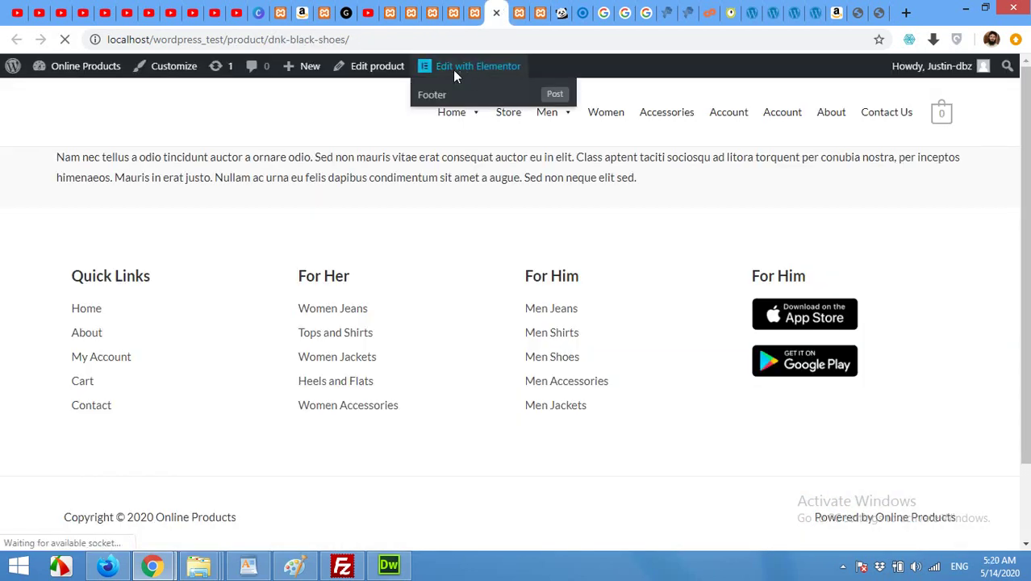
pyautogui.click(475, 13)
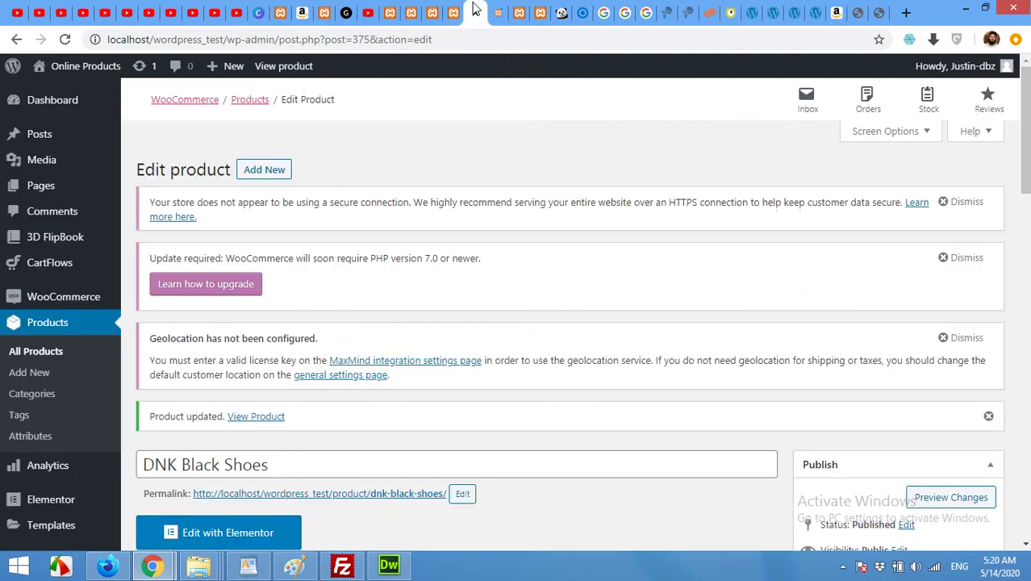
pyautogui.scroll(-3, 294, 339)
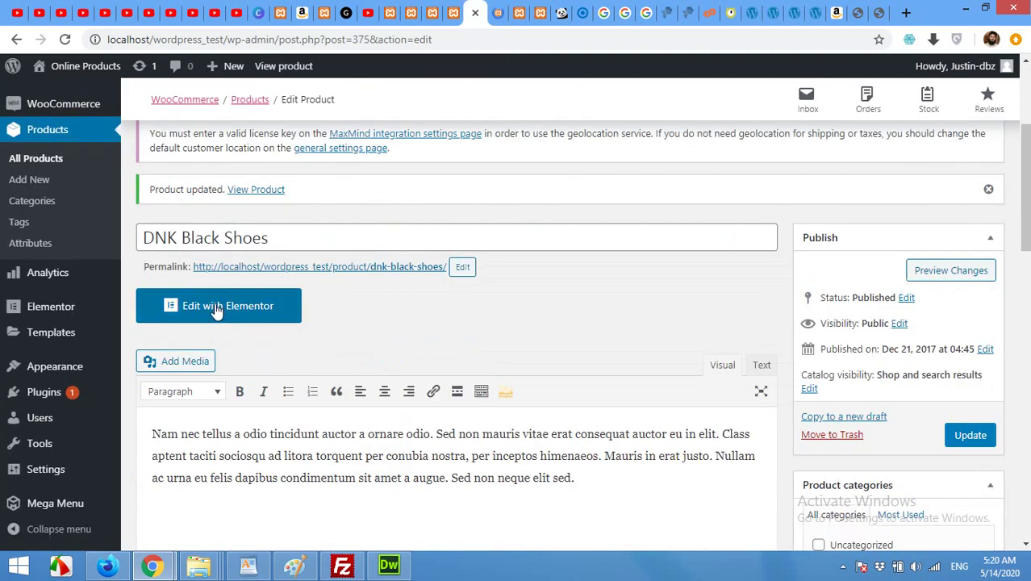
pyautogui.click(216, 310)
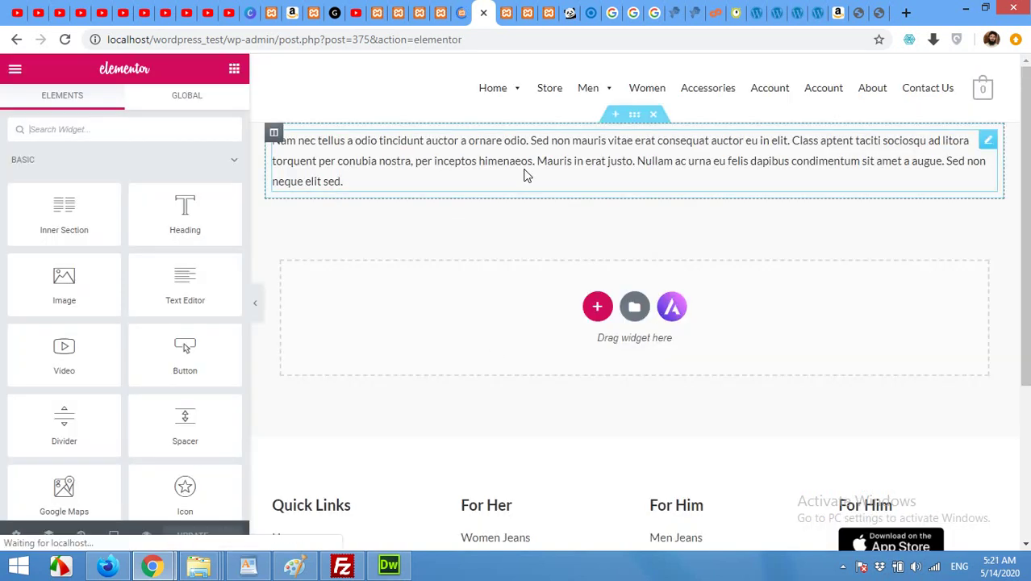
pyautogui.scroll(-3, 548, 379)
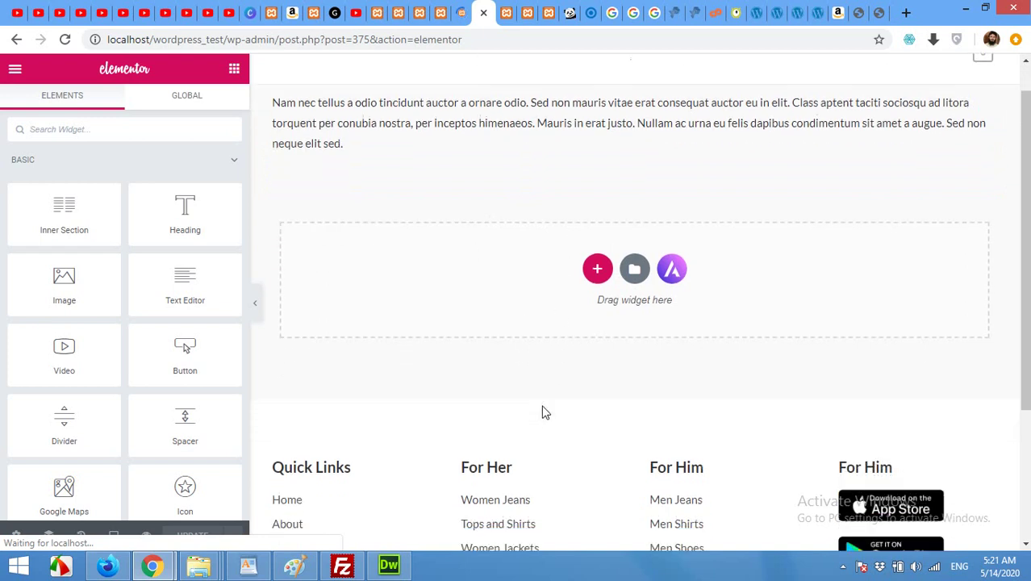
pyautogui.scroll(3, 502, 386)
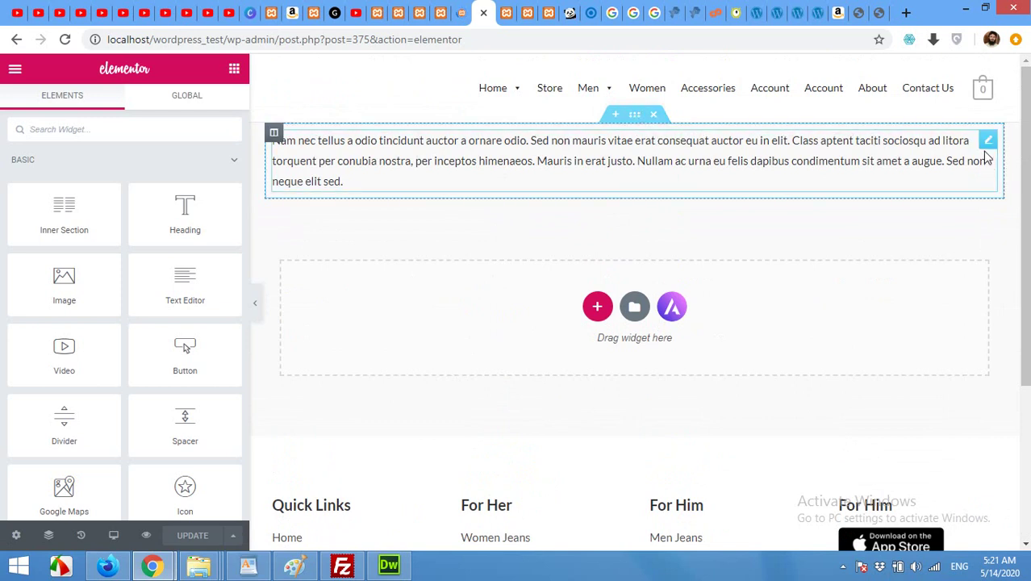
# - Delete the description text section and add an empty one-column section at the top
pyautogui.click(654, 118)
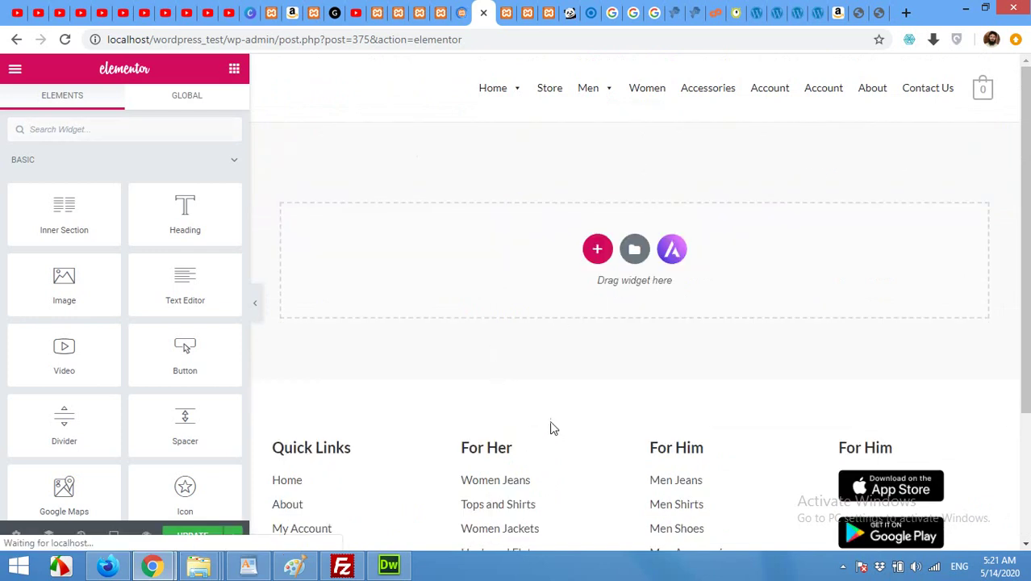
pyautogui.click(597, 248)
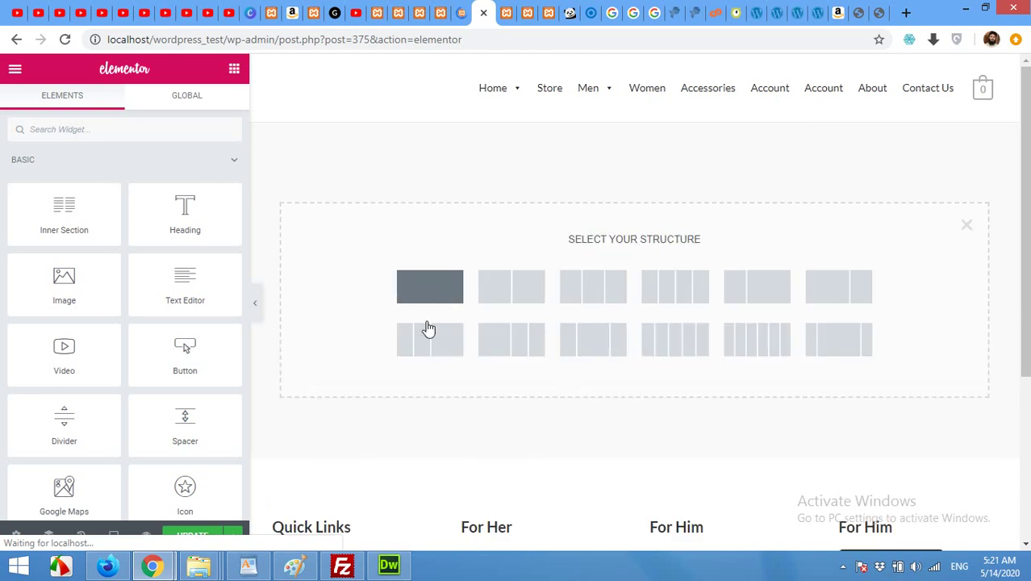
pyautogui.click(452, 292)
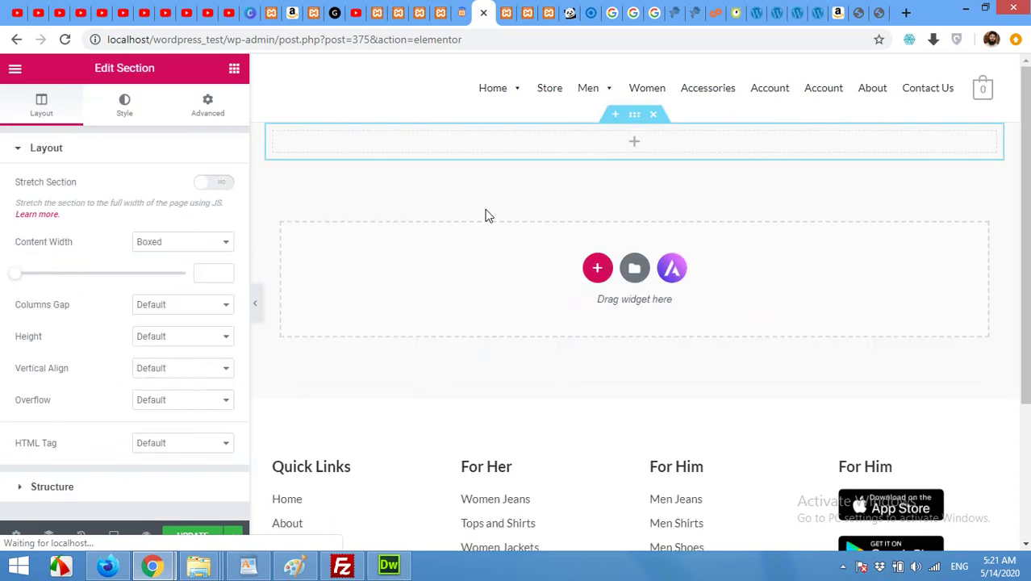
pyautogui.click(234, 74)
# - Browse the WooCommerce and product widget groups in the Elementor panel
pyautogui.scroll(-6, 184, 328)
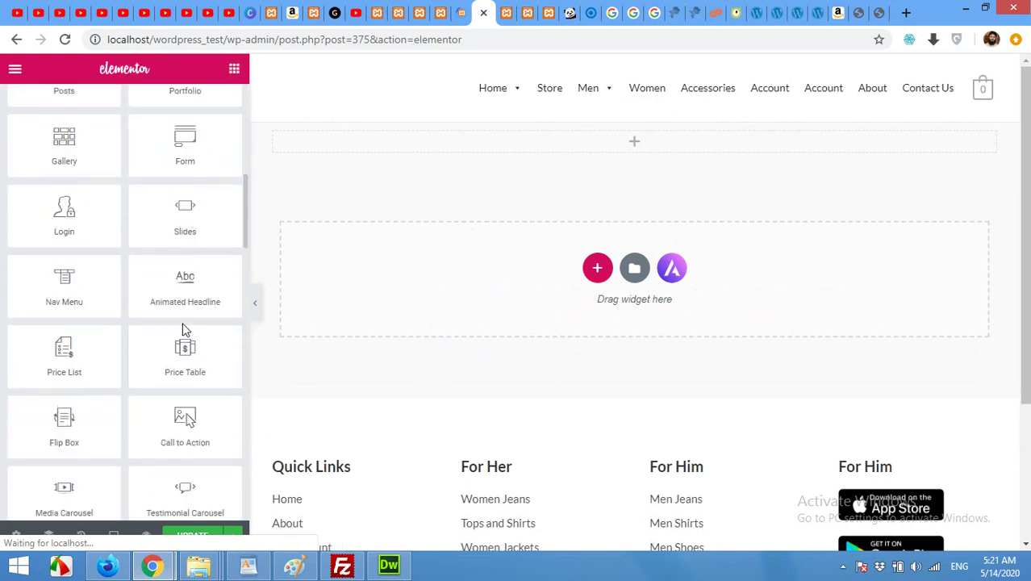
pyautogui.scroll(-15, 182, 322)
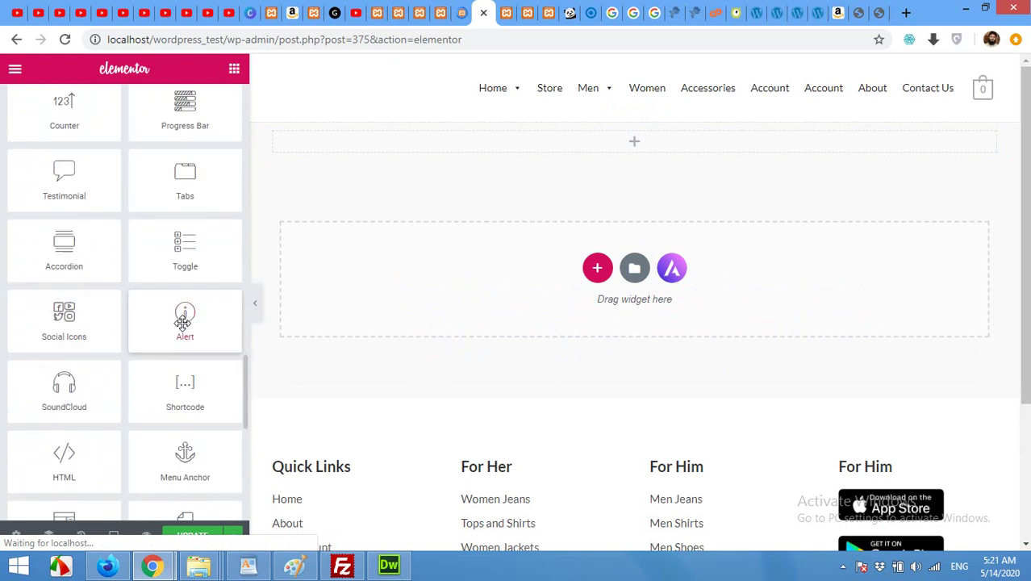
pyautogui.scroll(-5, 183, 322)
pyautogui.click(75, 288)
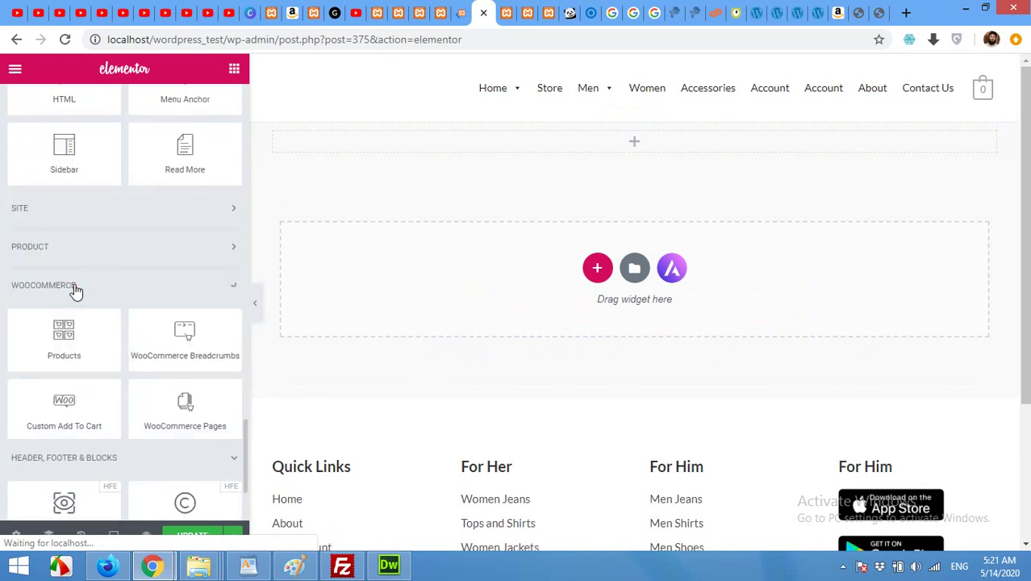
pyautogui.click(105, 253)
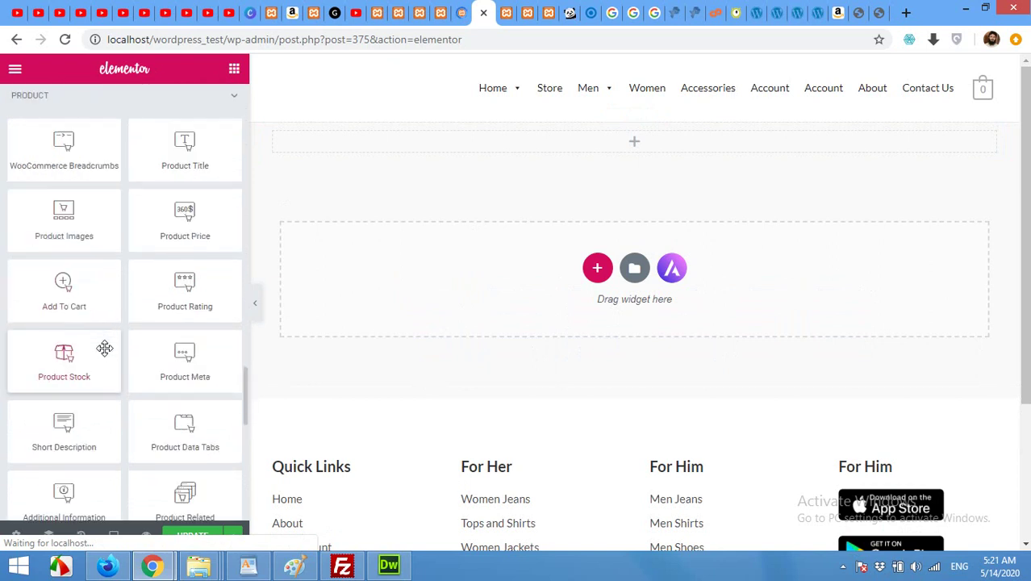
pyautogui.scroll(-3, 105, 347)
pyautogui.scroll(4, 105, 347)
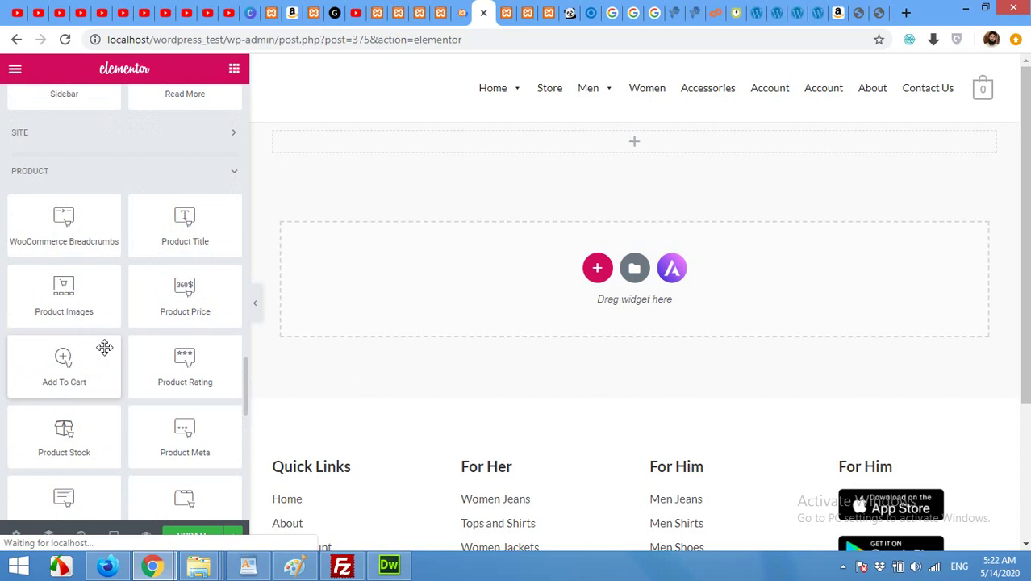
pyautogui.scroll(-7, 104, 347)
pyautogui.scroll(-3, 105, 347)
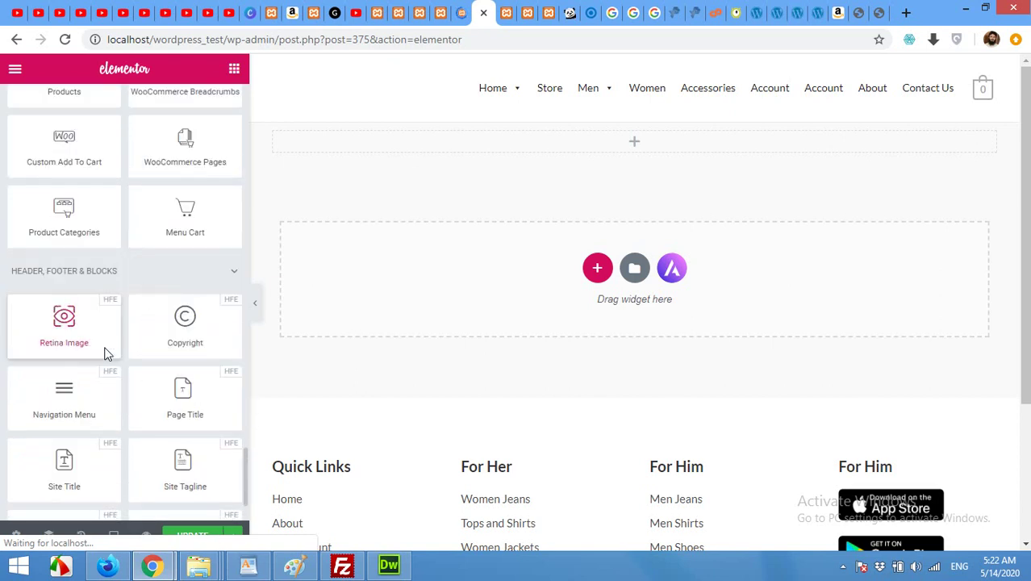
pyautogui.scroll(8, 104, 347)
pyautogui.scroll(2, 105, 347)
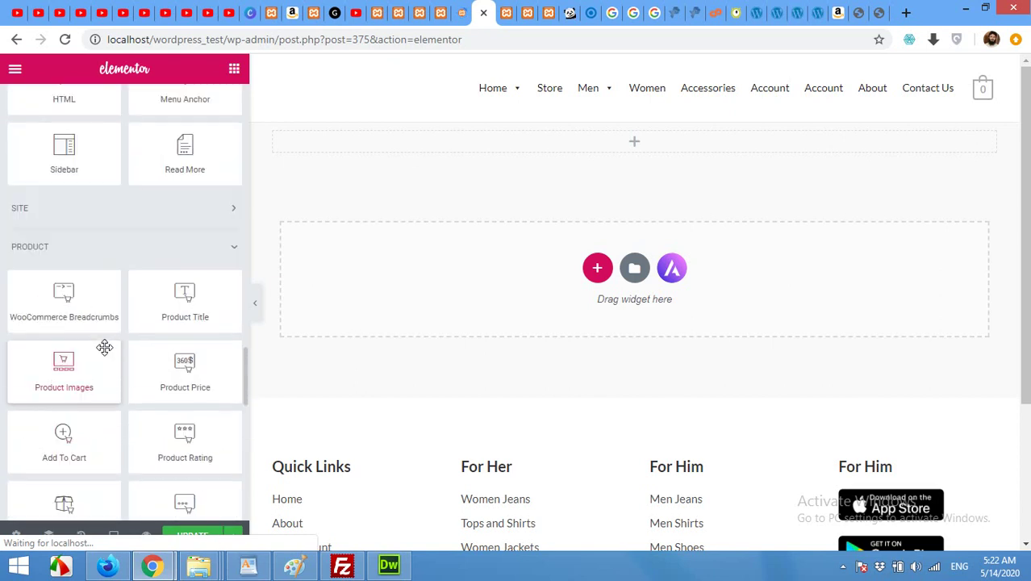
pyautogui.scroll(10, 105, 347)
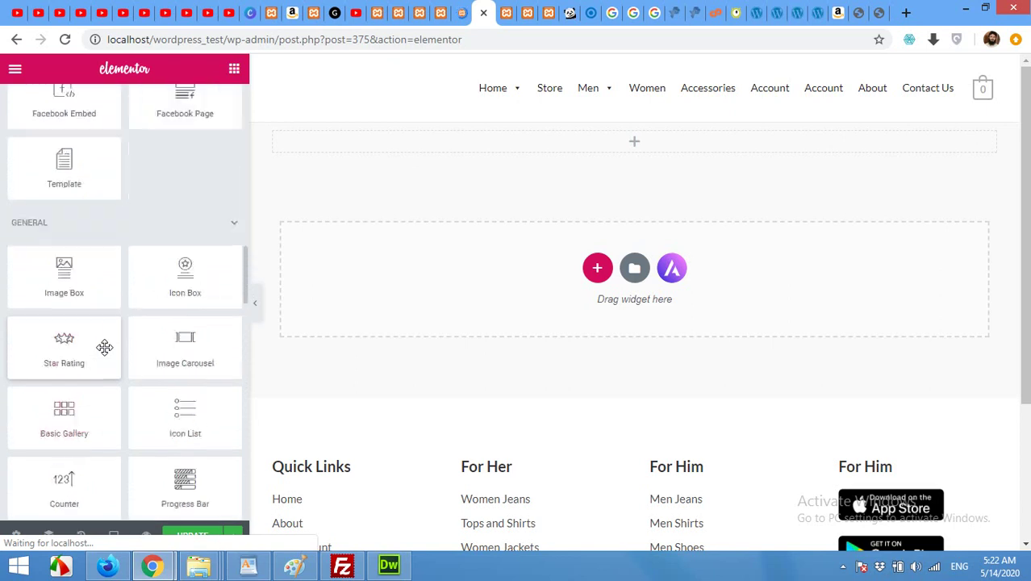
pyautogui.scroll(15, 105, 347)
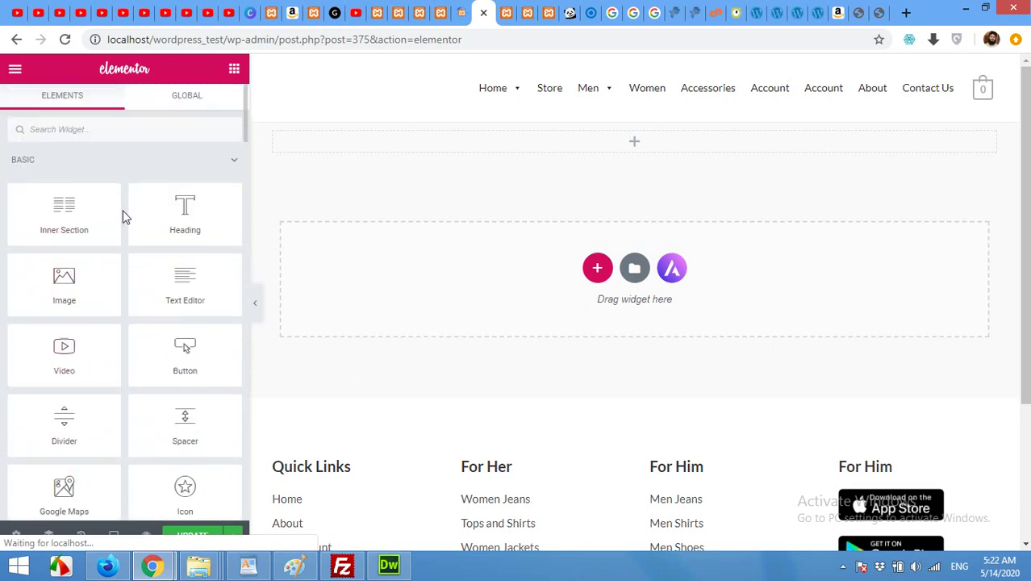
# - Search 'bread' and drag WooCommerce Breadcrumbs into the top section
pyautogui.click(129, 138)
pyautogui.write('bread')
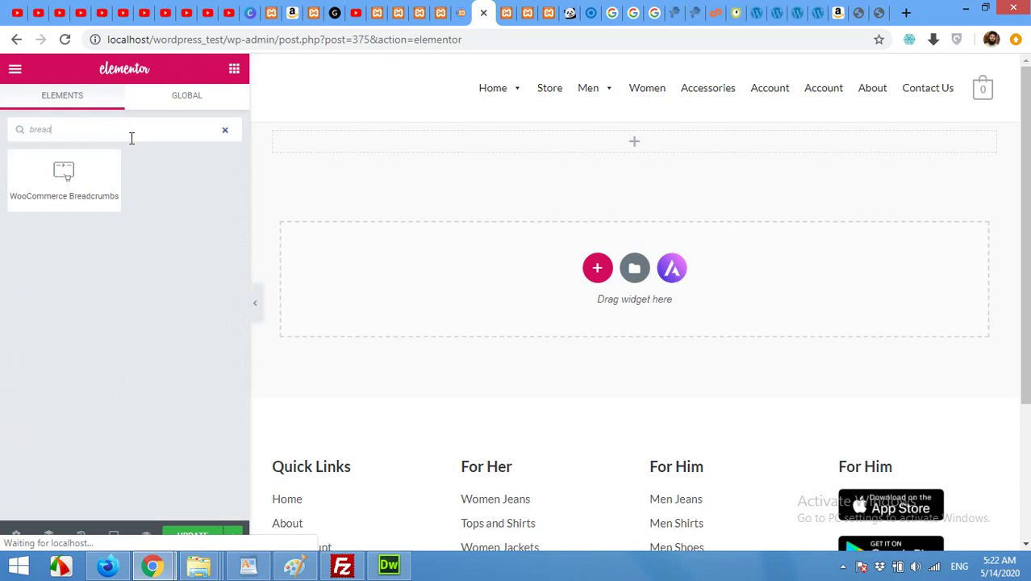
pyautogui.moveTo(78, 184); pyautogui.dragTo(634, 143)
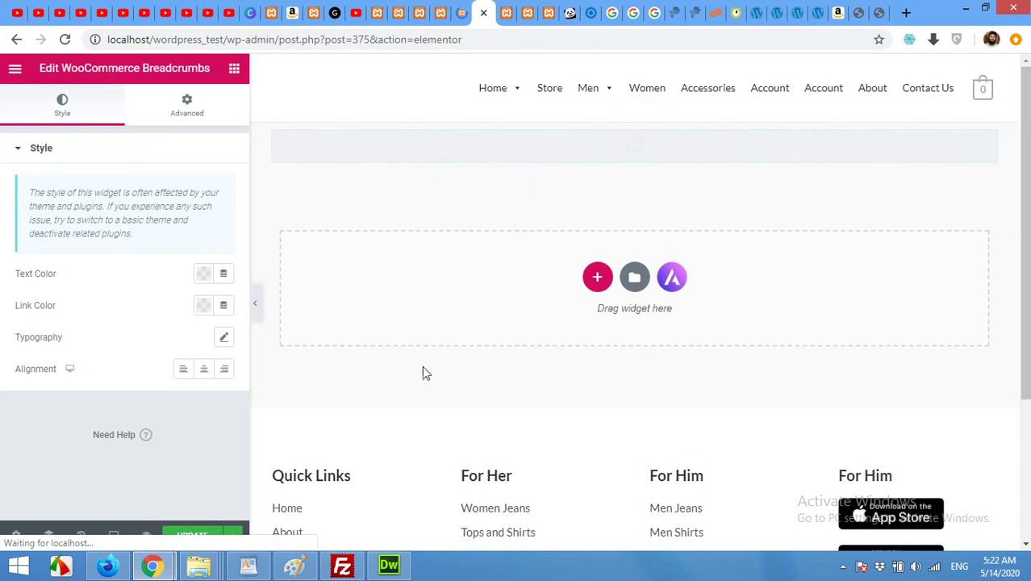
# - Add a two-column section below the breadcrumbs, then a one-column section moved above it
pyautogui.click(596, 279)
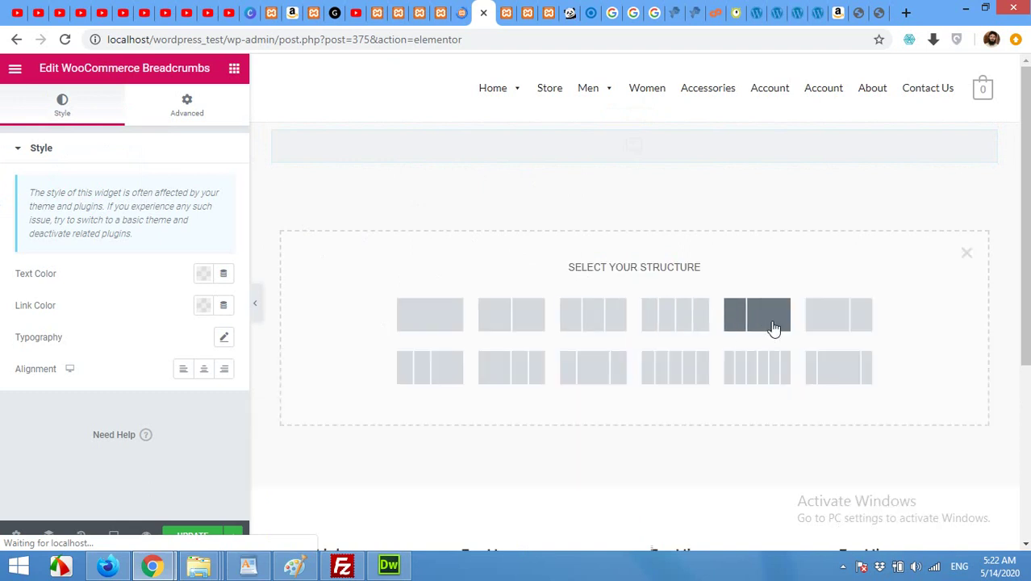
pyautogui.click(837, 321)
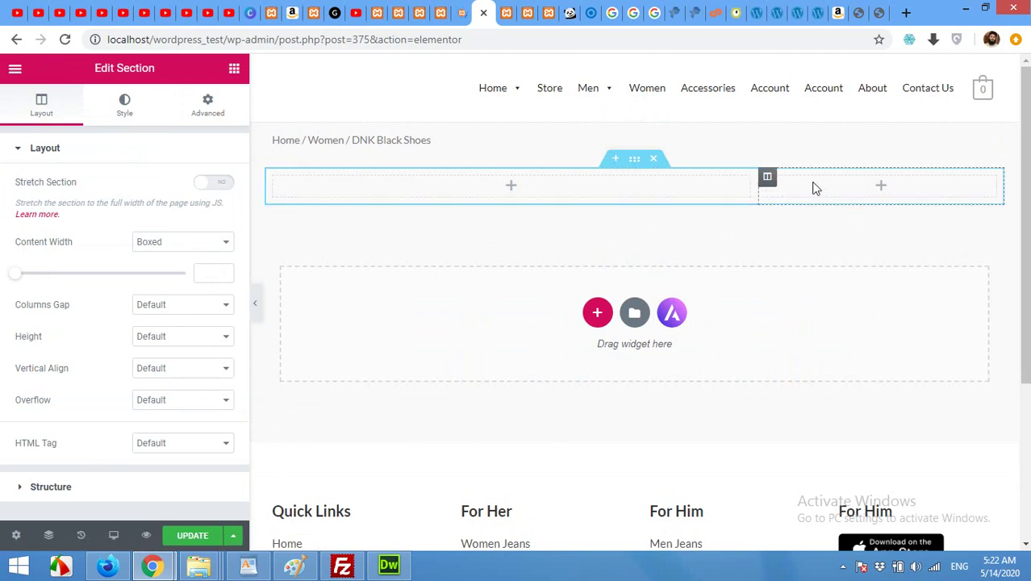
pyautogui.click(597, 313)
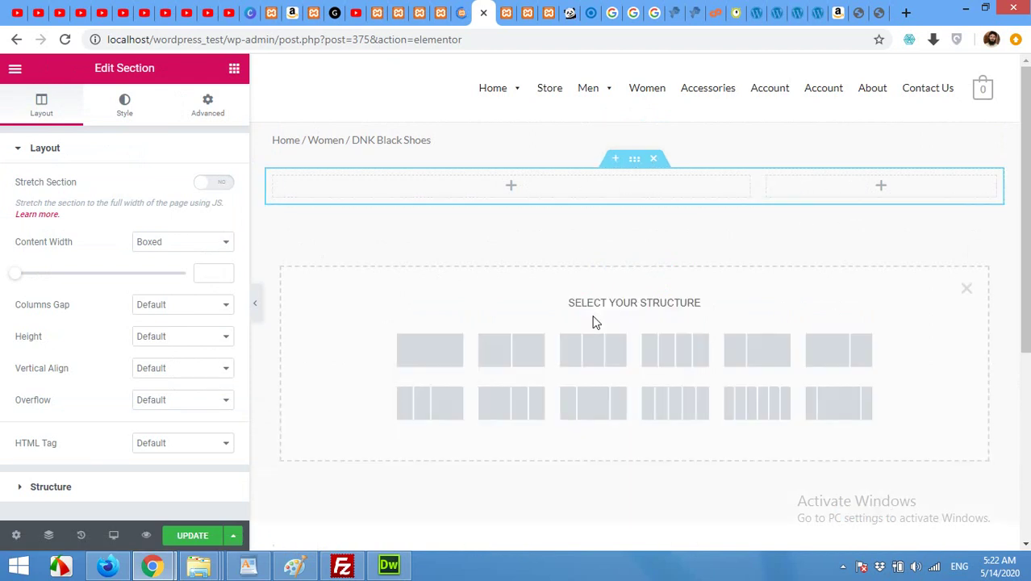
pyautogui.click(442, 364)
pyautogui.moveTo(634, 197); pyautogui.dragTo(597, 197)
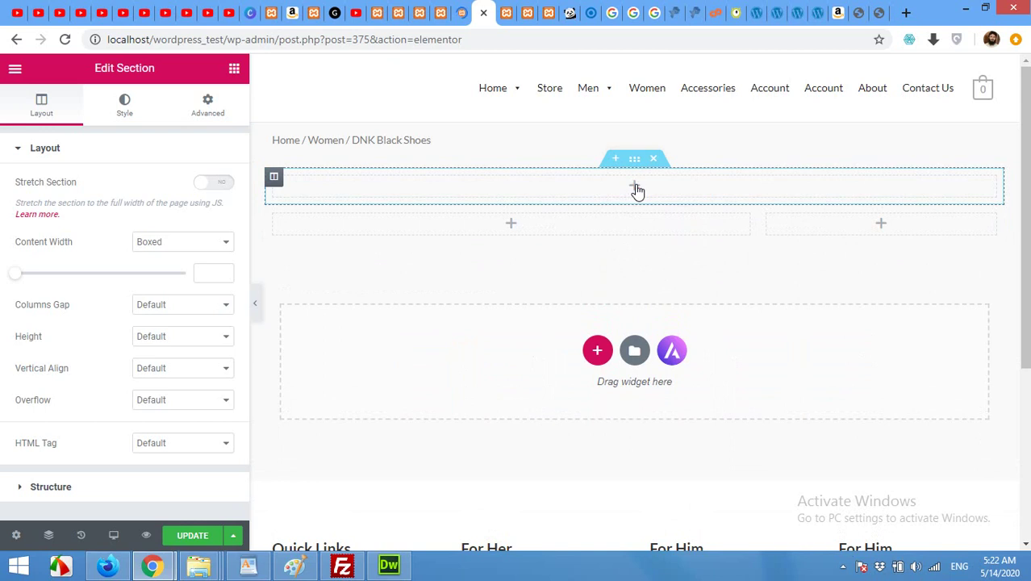
# - Search 'title' and drop the Product Title widget into the single-column section
pyautogui.click(636, 188)
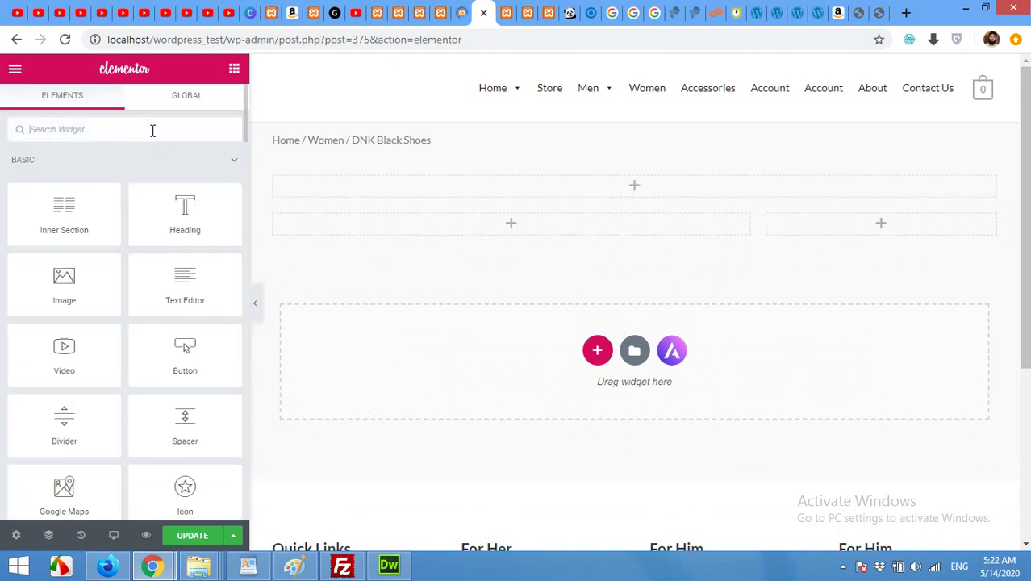
pyautogui.write('title')
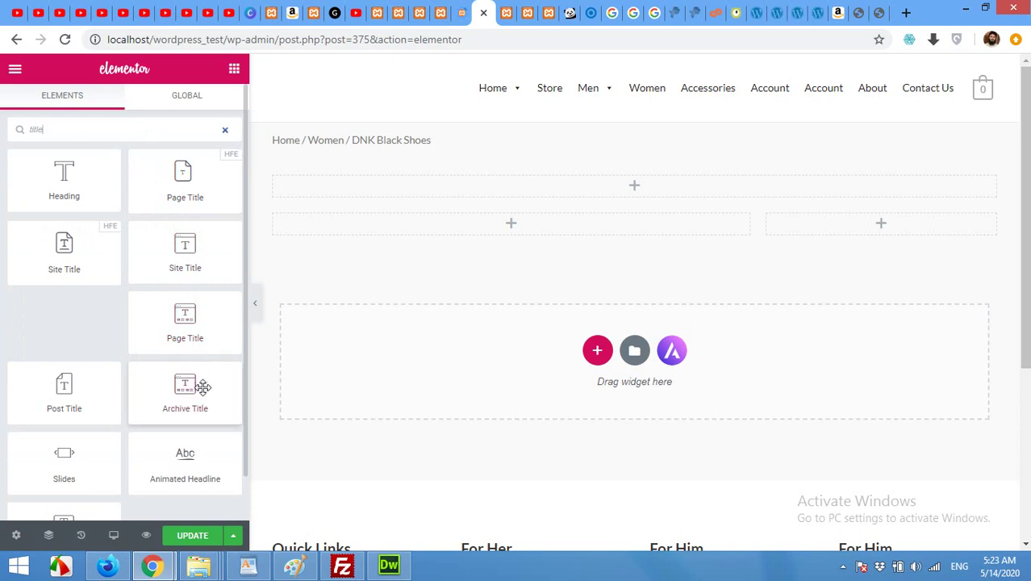
pyautogui.scroll(-1, 69, 391)
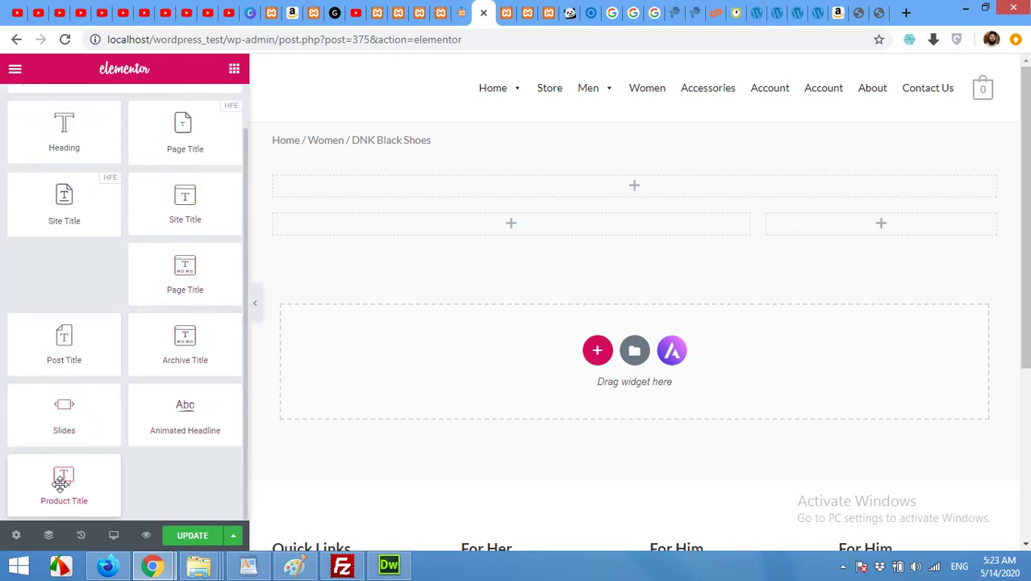
pyautogui.moveTo(60, 483); pyautogui.dragTo(634, 183)
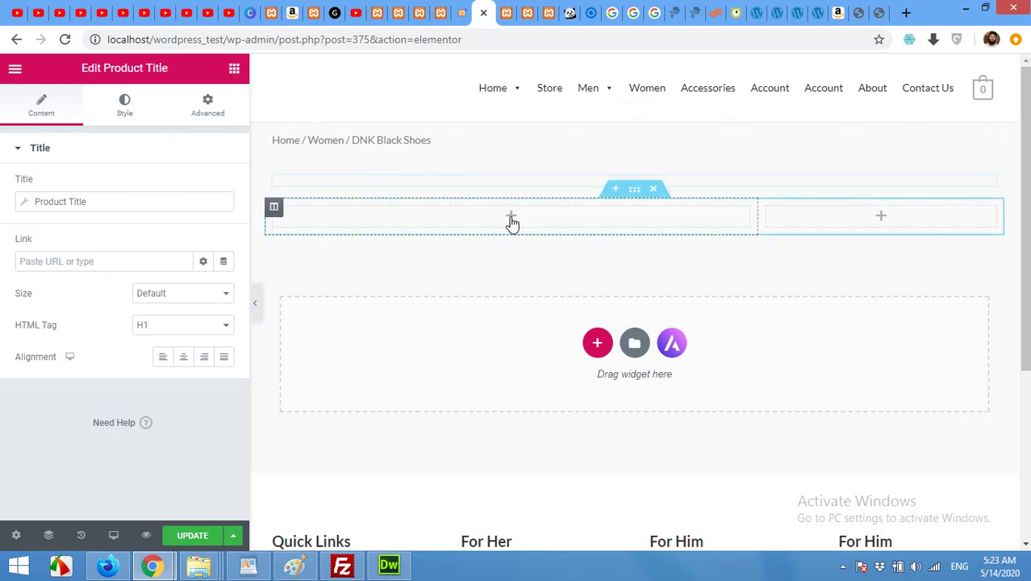
pyautogui.click(272, 326)
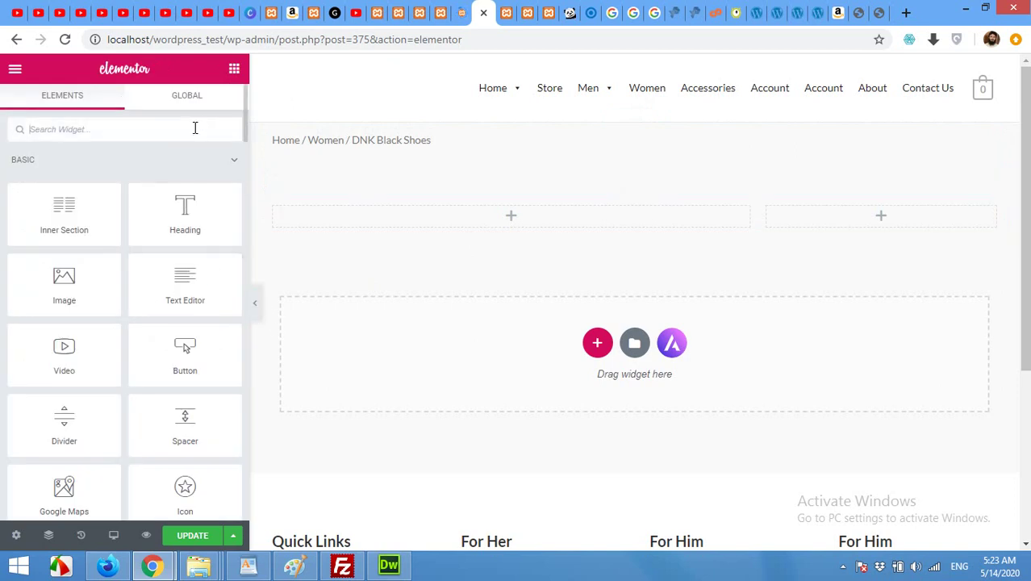
# - Search 'media' and drop the Media Carousel widget into the left column of the two-column section
pyautogui.write('media')
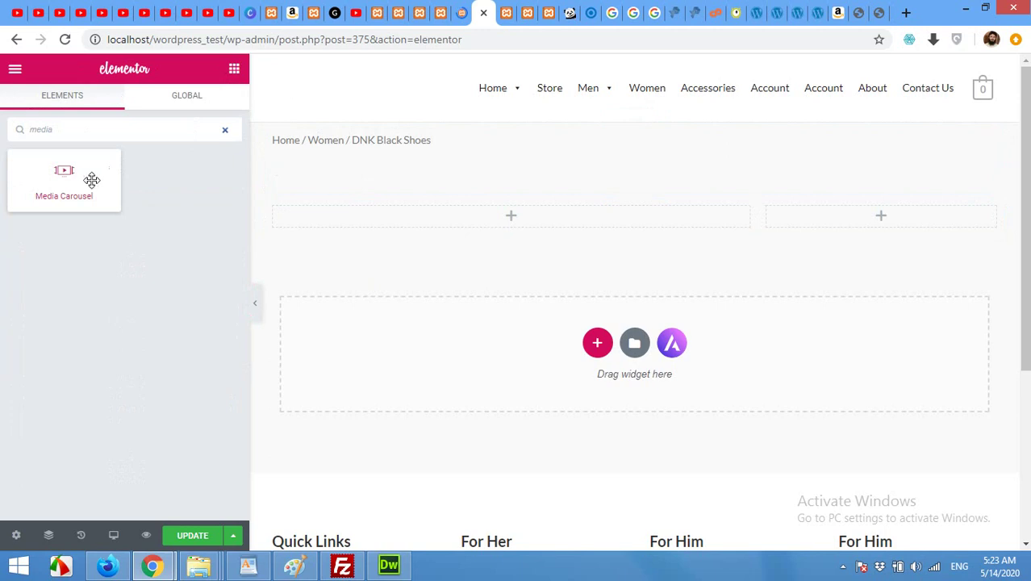
pyautogui.moveTo(69, 184); pyautogui.dragTo(511, 235)
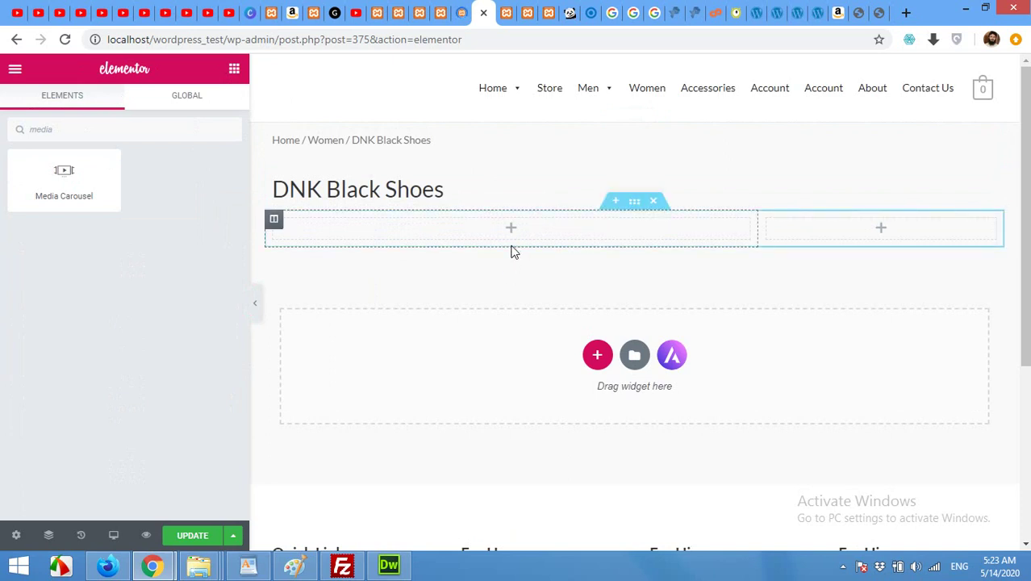
pyautogui.moveTo(61, 181); pyautogui.dragTo(402, 145)
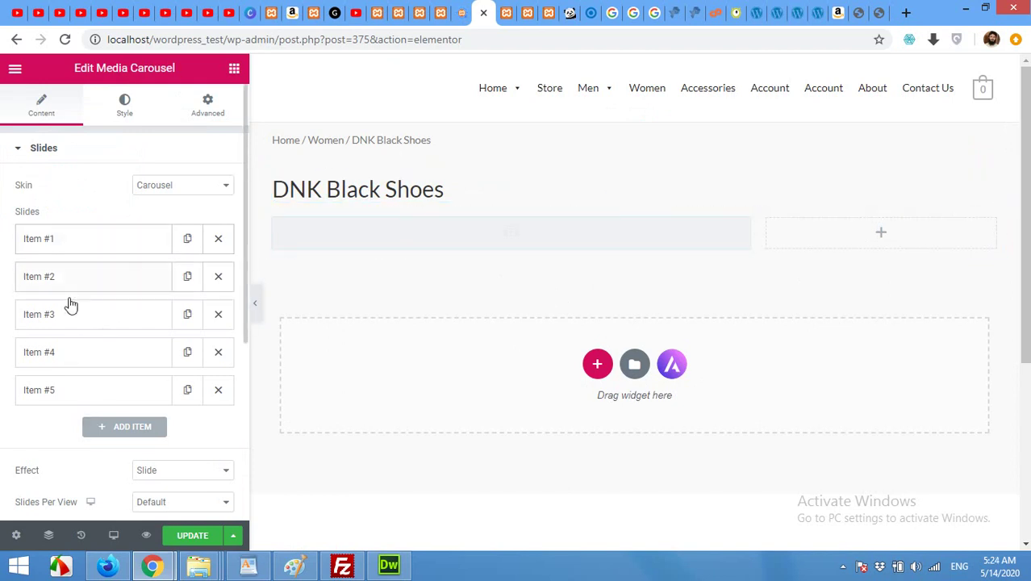
# - Delete carousel slides #5 and #4, and give slide one the dark sneaker photo
pyautogui.click(217, 355)
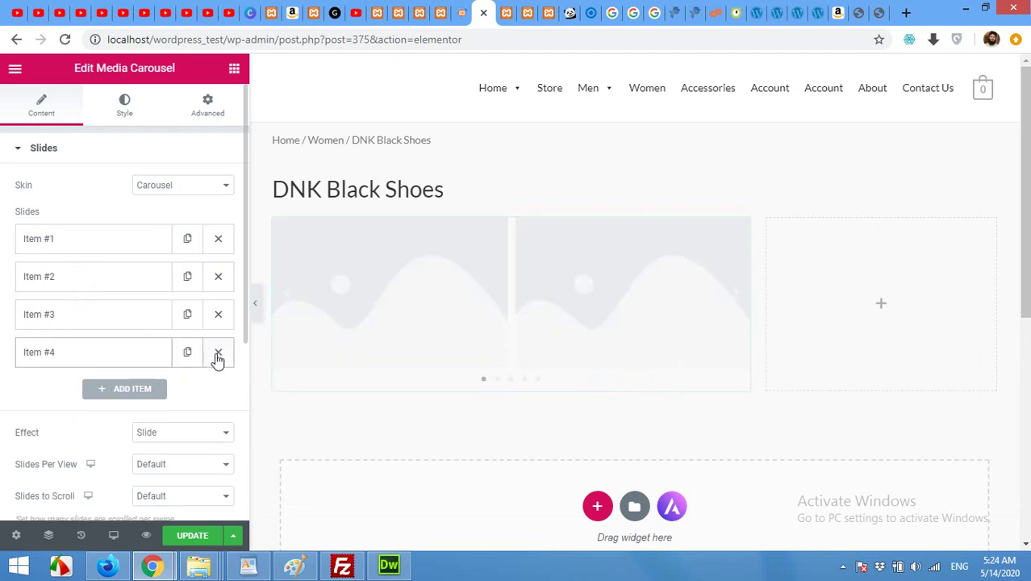
pyautogui.click(217, 355)
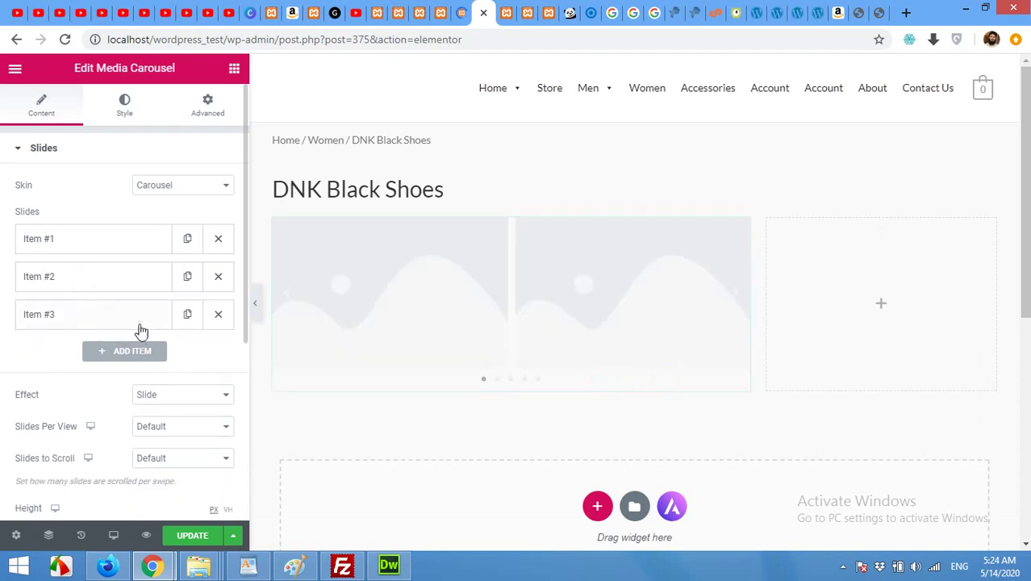
pyautogui.click(90, 241)
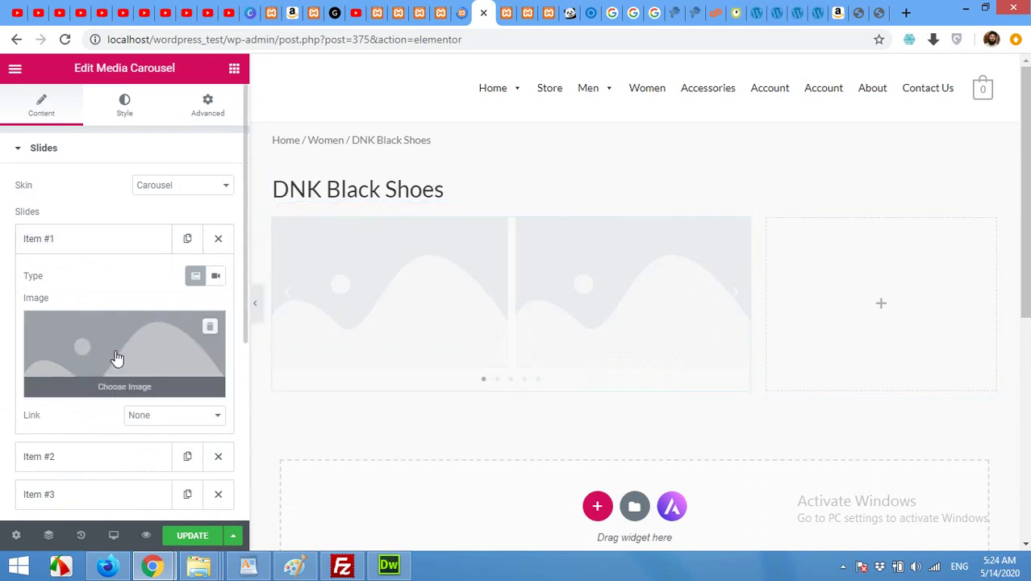
pyautogui.click(117, 358)
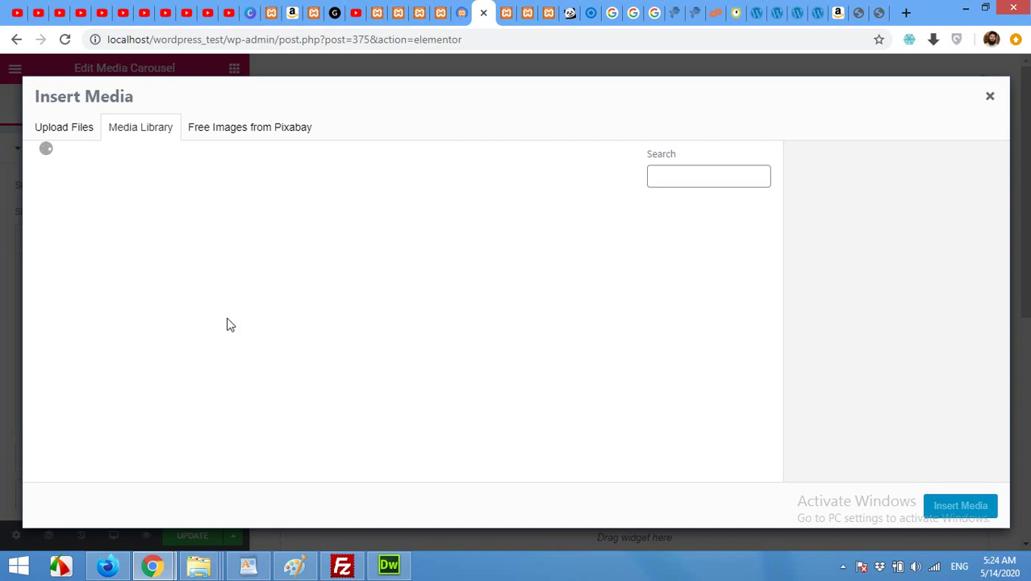
pyautogui.scroll(-6, 227, 325)
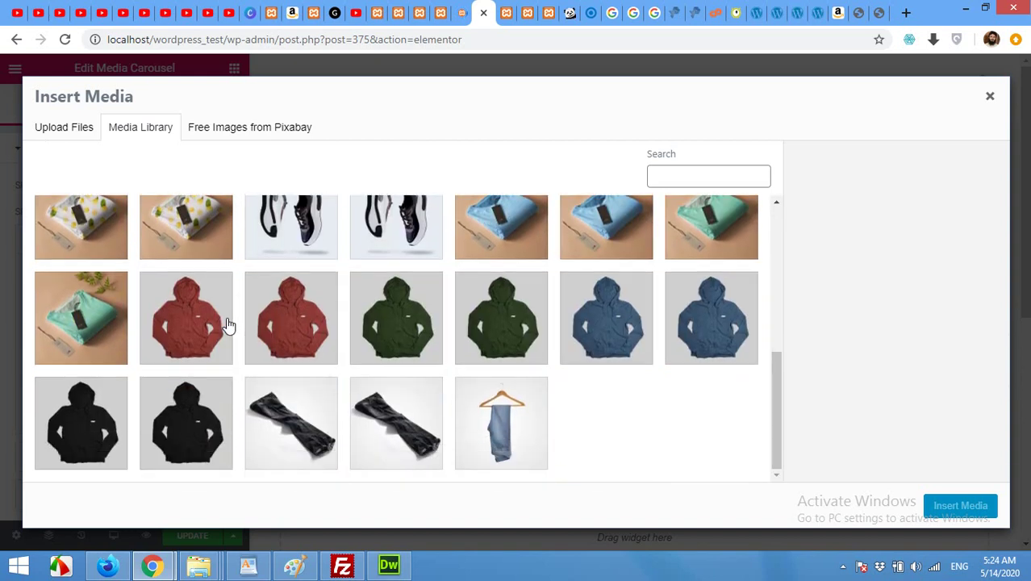
pyautogui.scroll(3, 226, 324)
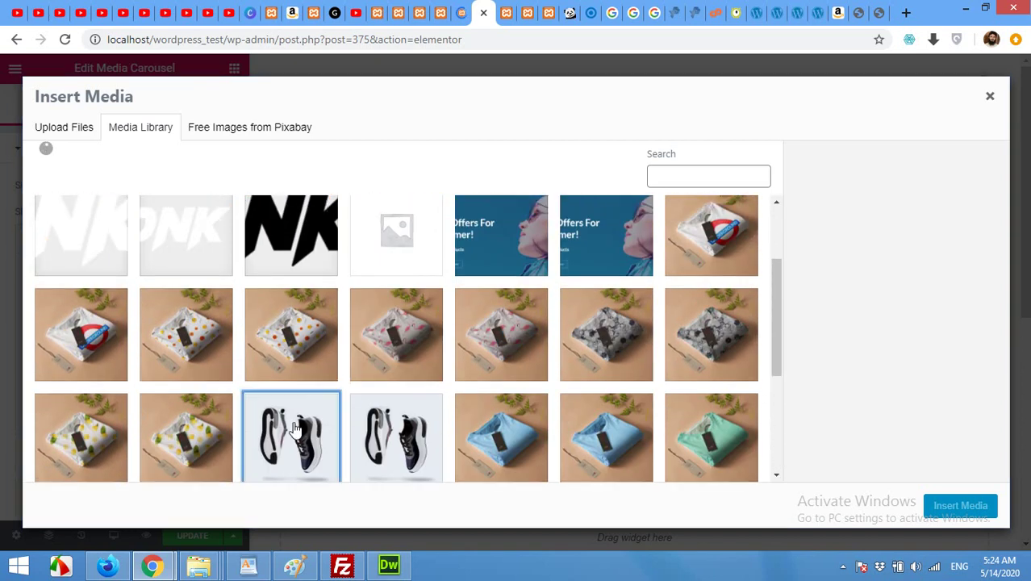
pyautogui.click(297, 429)
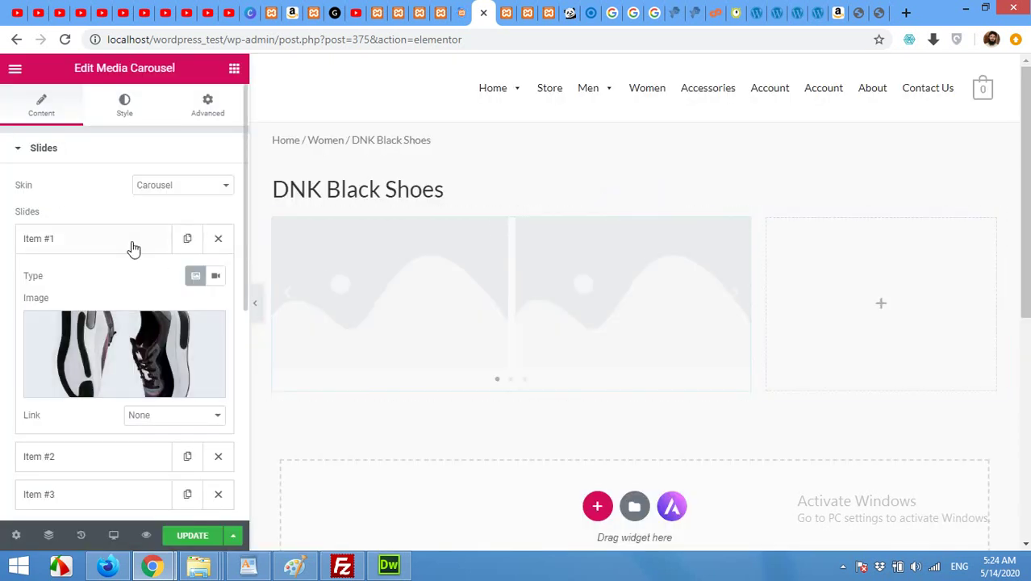
pyautogui.scroll(-1, 137, 355)
pyautogui.click(116, 170)
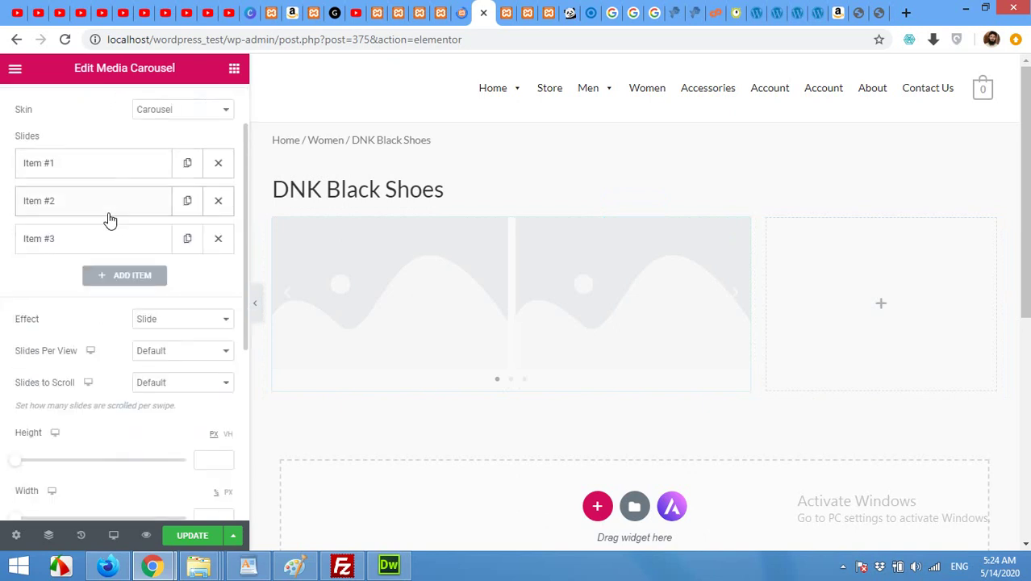
# - Set the second slide's image to the teal sneaker photo shoe5
pyautogui.click(106, 209)
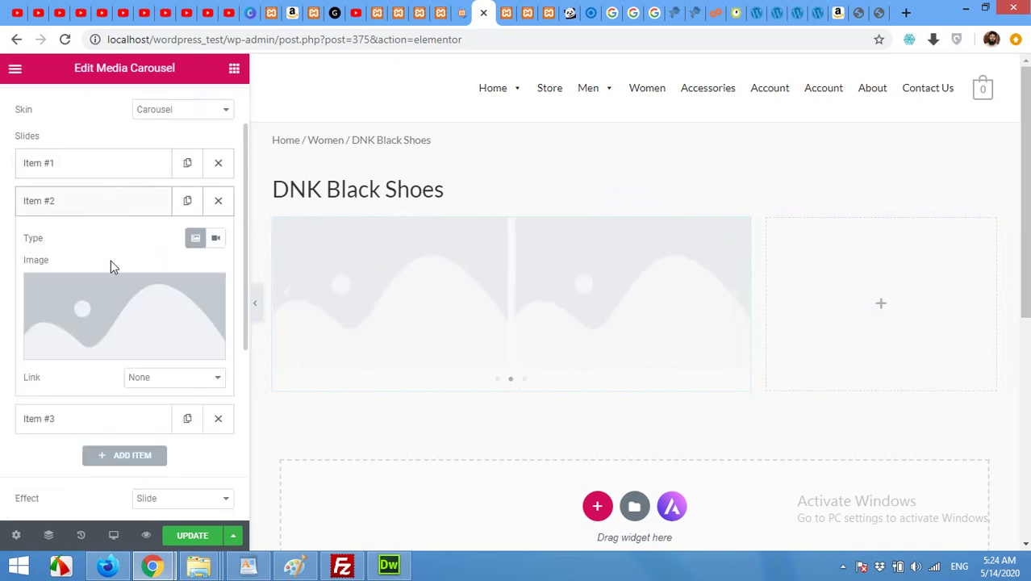
pyautogui.click(122, 307)
pyautogui.scroll(-10, 381, 411)
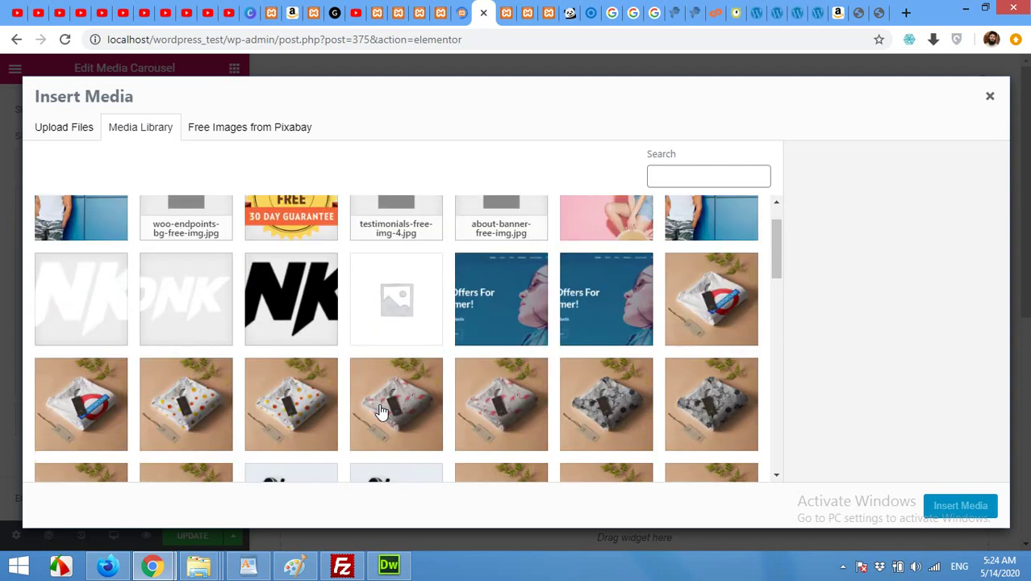
pyautogui.scroll(-2, 380, 410)
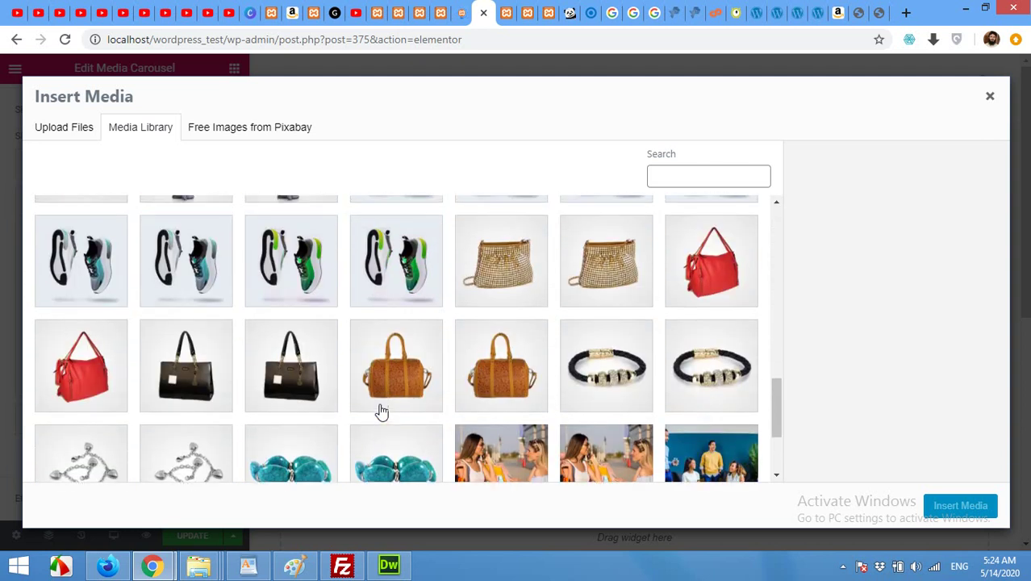
pyautogui.scroll(2, 380, 410)
pyautogui.click(67, 393)
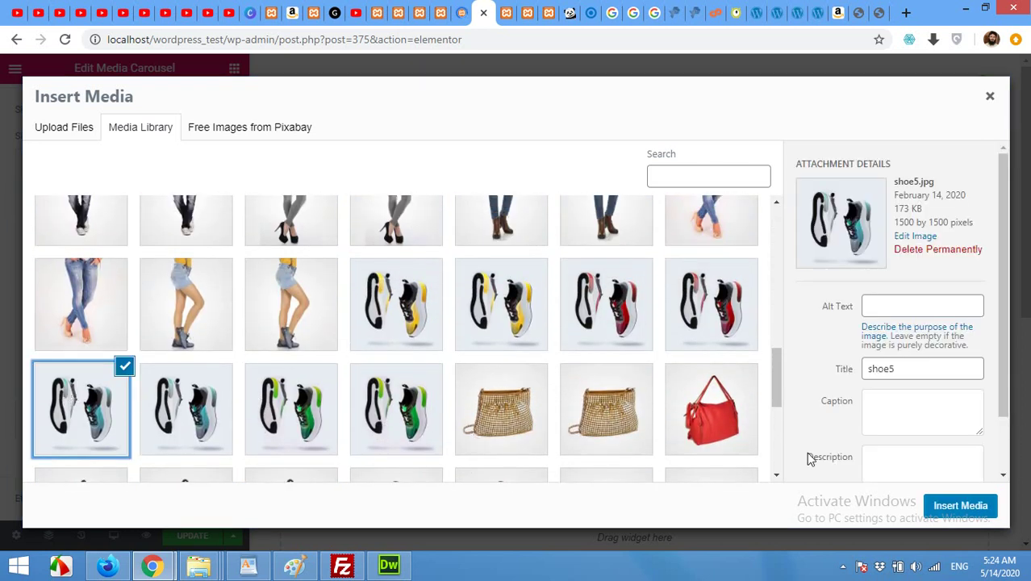
pyautogui.click(960, 506)
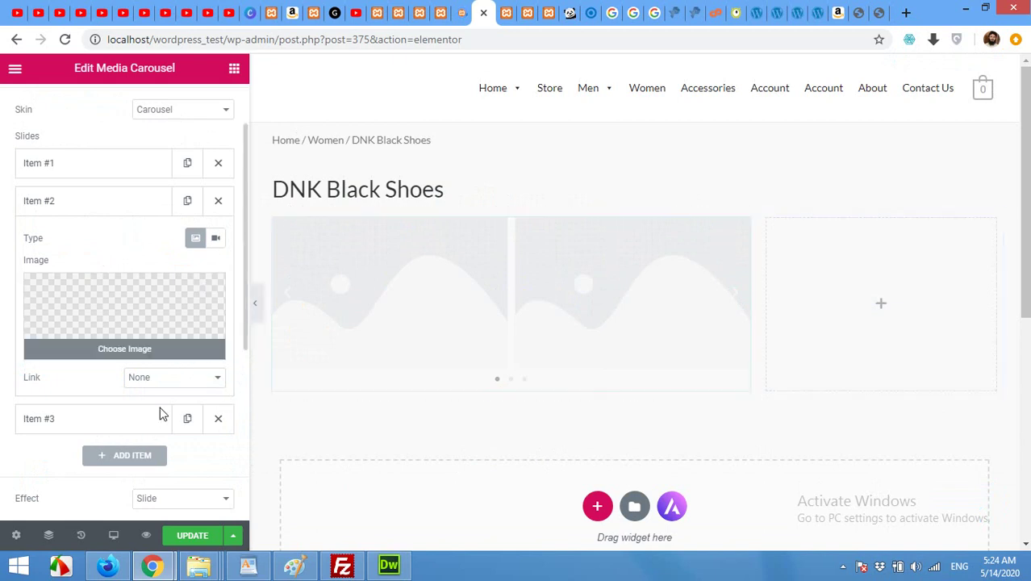
pyautogui.scroll(-1, 129, 380)
# - Set the third slide's image to the green sneaker photo shoe4-1
pyautogui.click(103, 350)
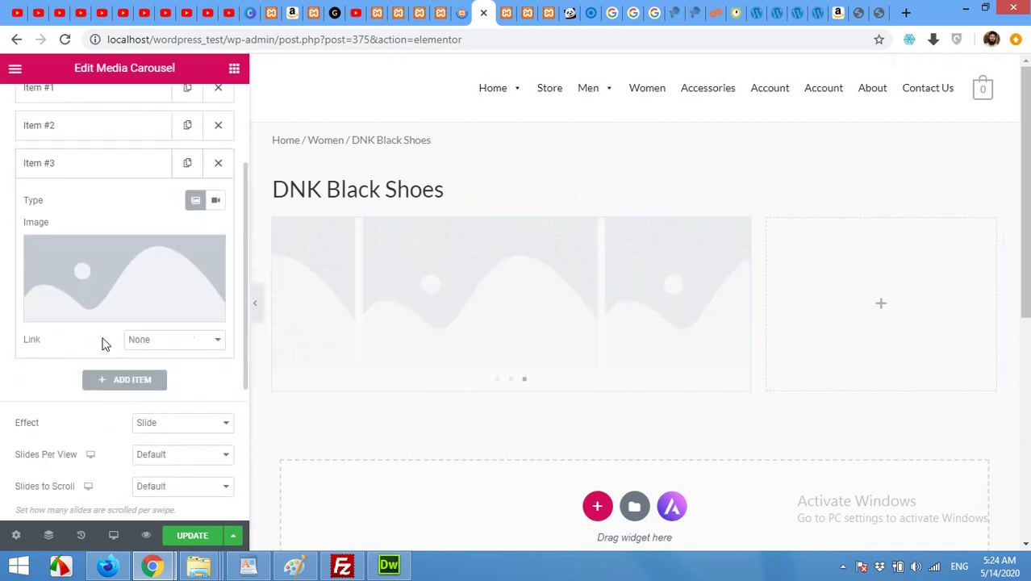
pyautogui.click(125, 278)
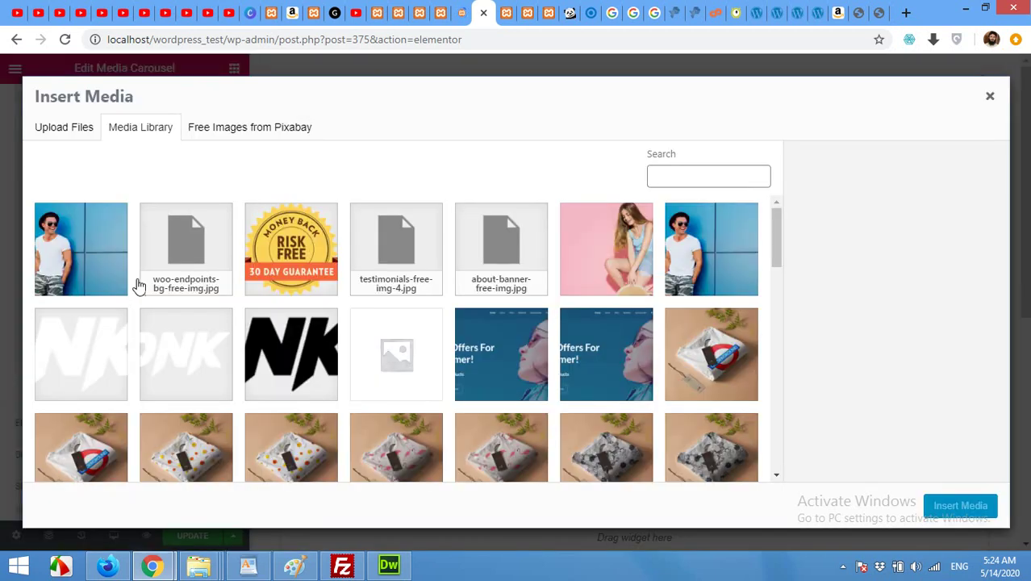
pyautogui.scroll(-10, 415, 383)
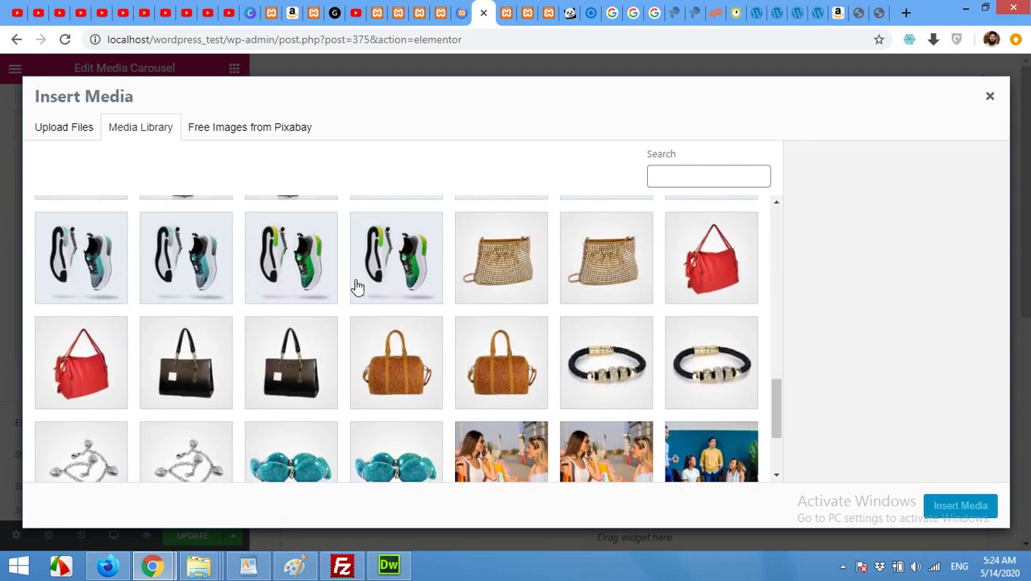
pyautogui.click(315, 278)
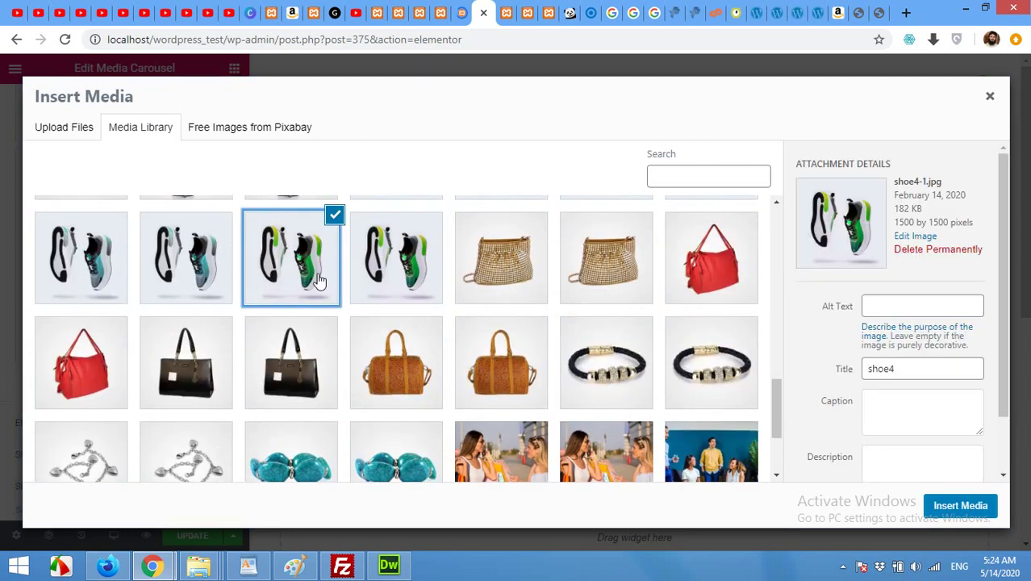
pyautogui.click(941, 507)
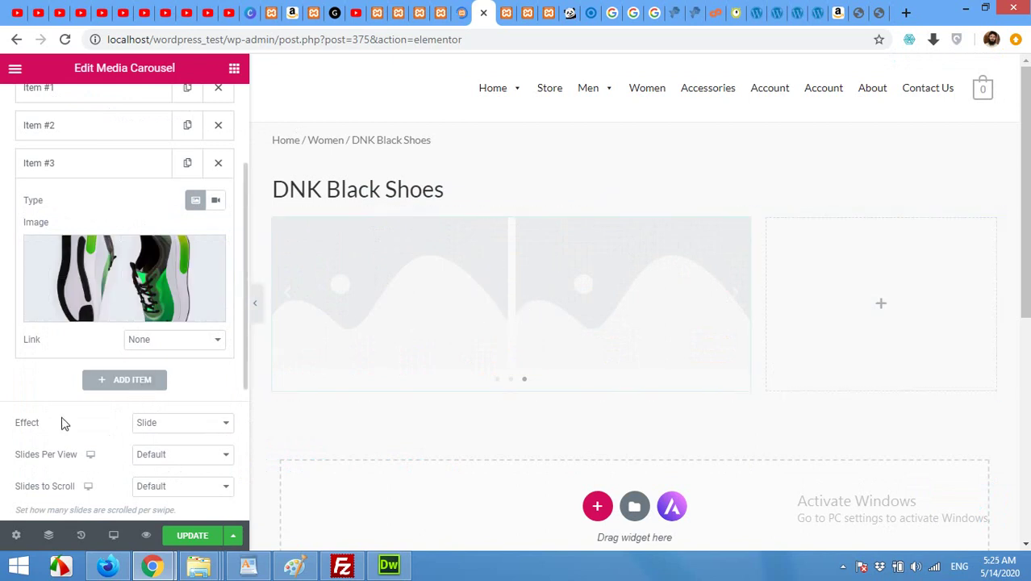
pyautogui.scroll(1, 53, 402)
pyautogui.scroll(-1, 53, 401)
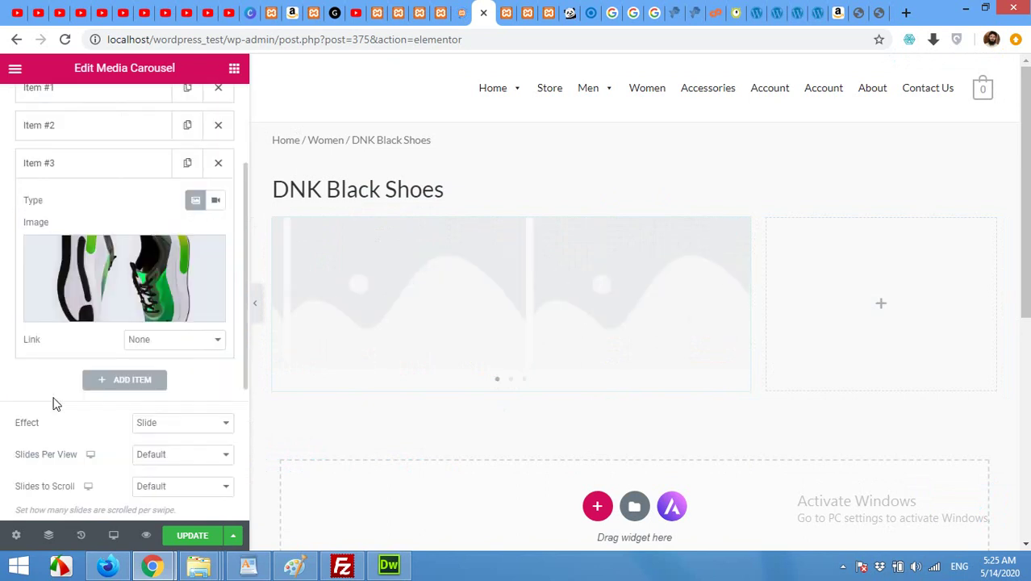
pyautogui.scroll(-3, 53, 402)
pyautogui.click(69, 439)
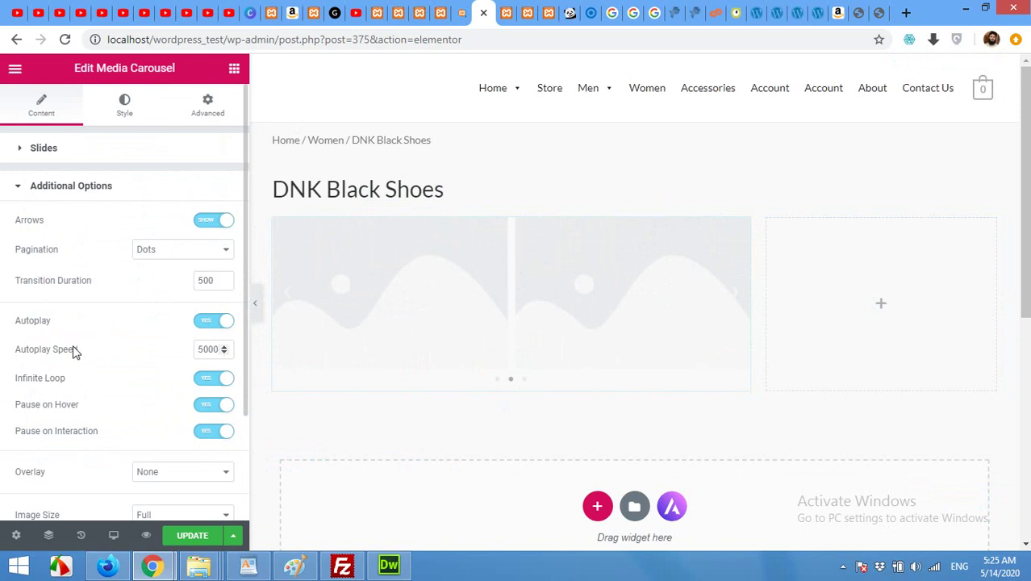
# - Keep Dots pagination and switch the Media Carousel skin to Slideshow
pyautogui.click(172, 257)
pyautogui.click(173, 255)
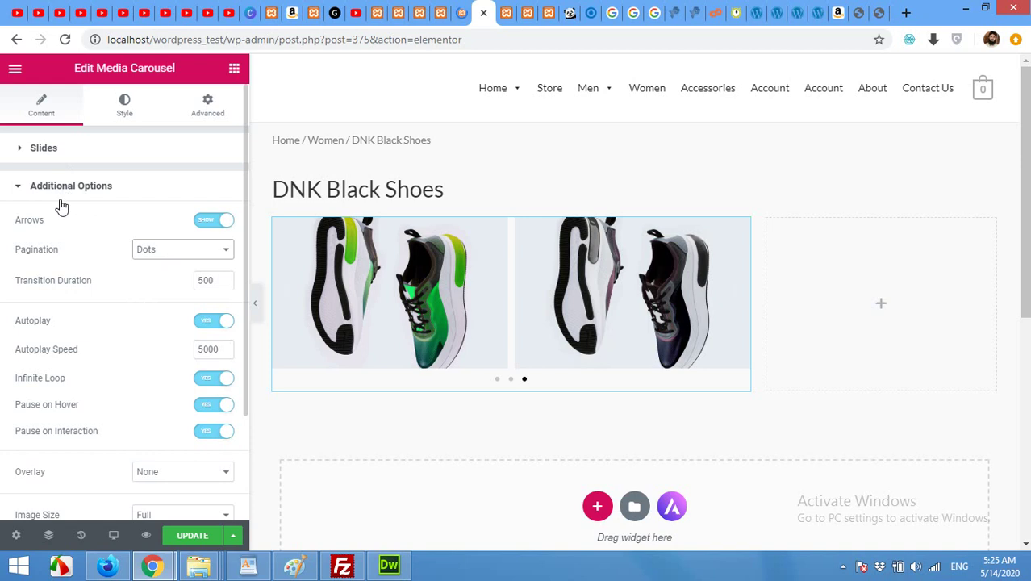
pyautogui.click(58, 151)
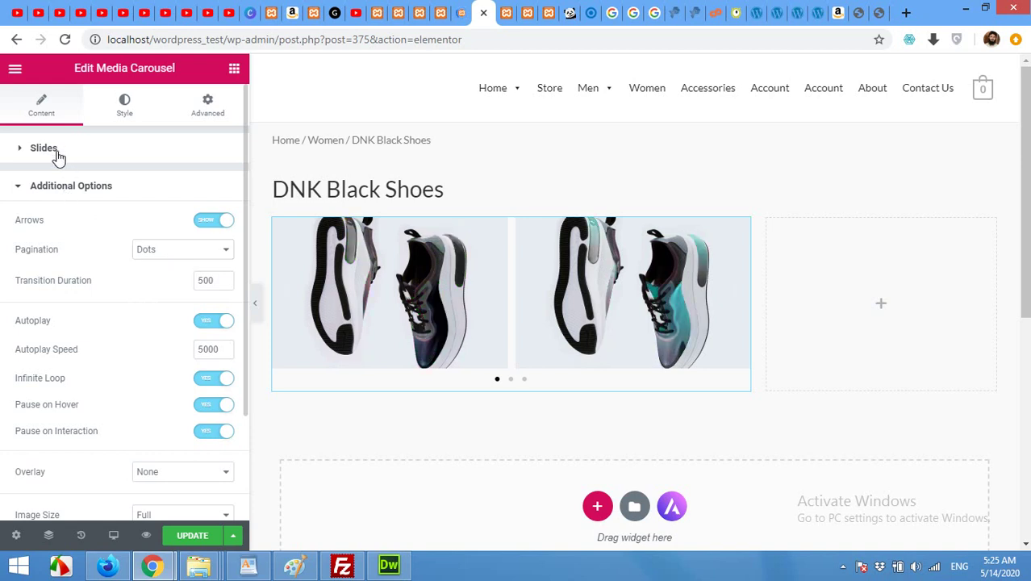
pyautogui.click(56, 153)
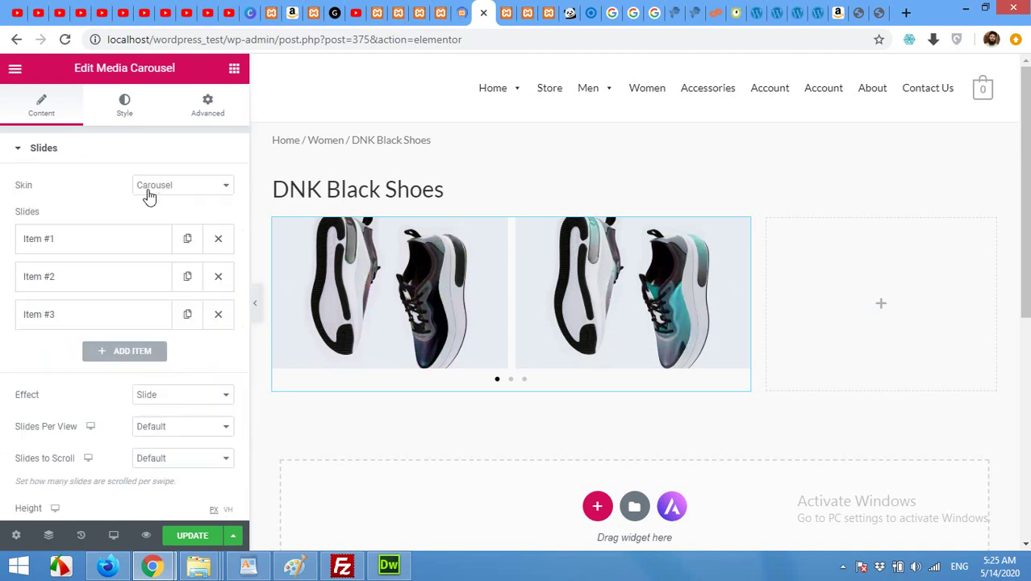
pyautogui.click(175, 190)
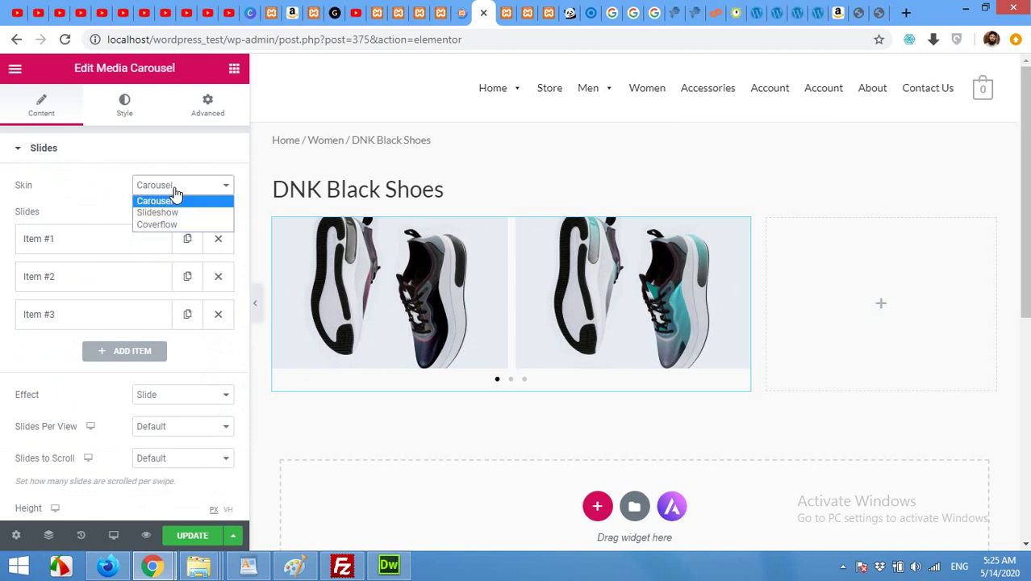
pyautogui.click(174, 213)
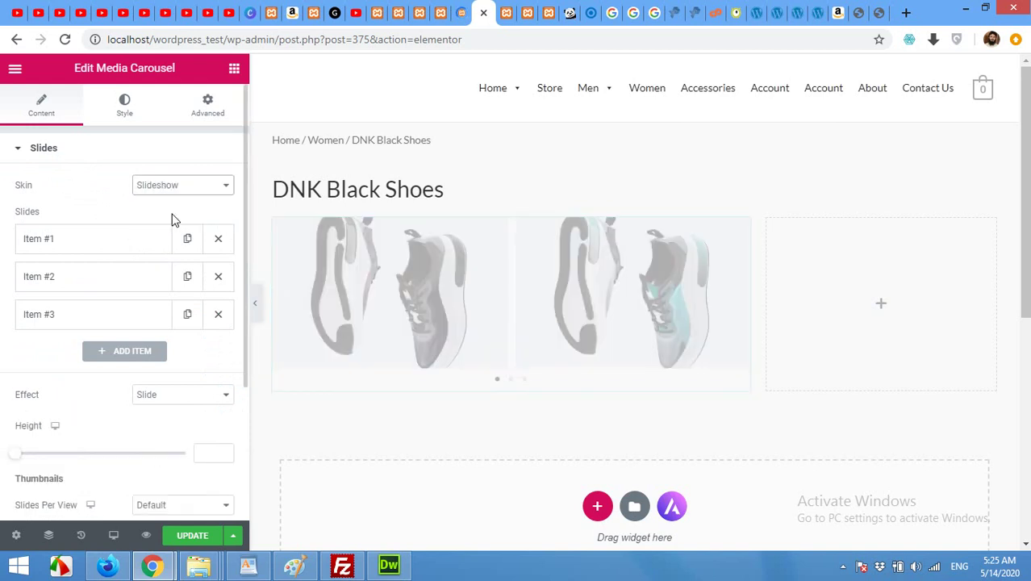
# - Click the teal and purple shoe thumbnails to test the slideshow preview
pyautogui.scroll(-1, 404, 339)
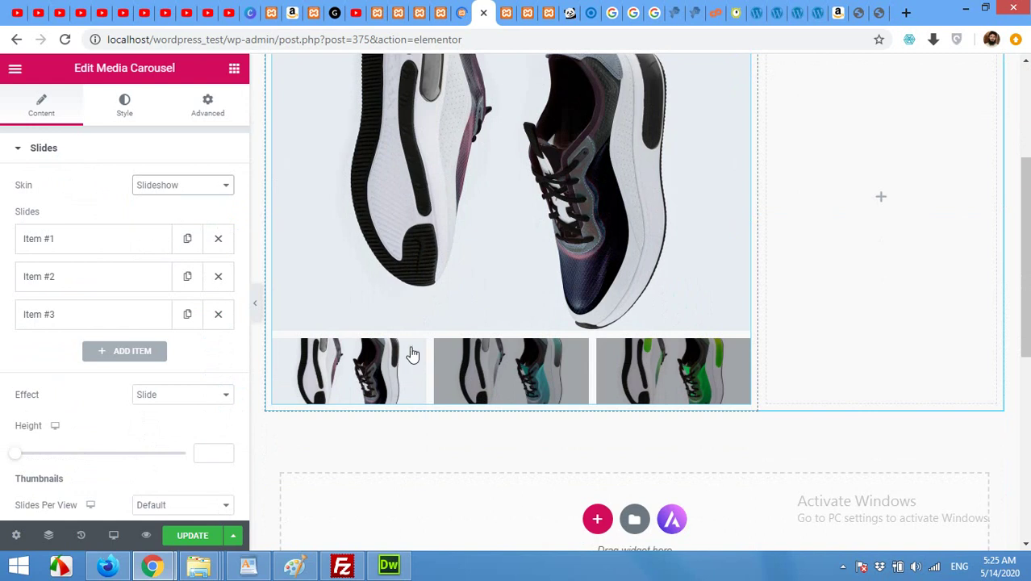
pyautogui.click(451, 375)
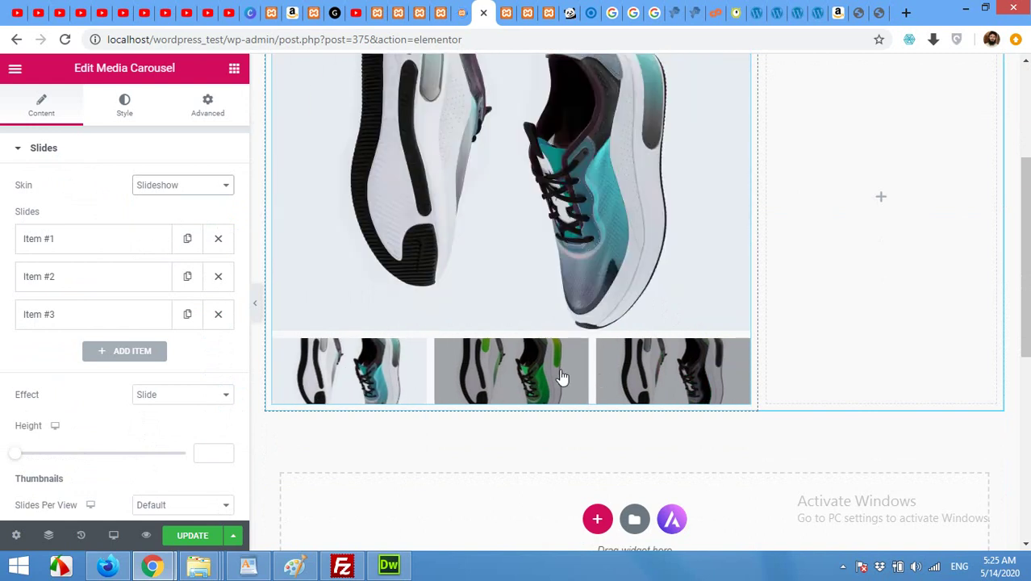
pyautogui.click(554, 373)
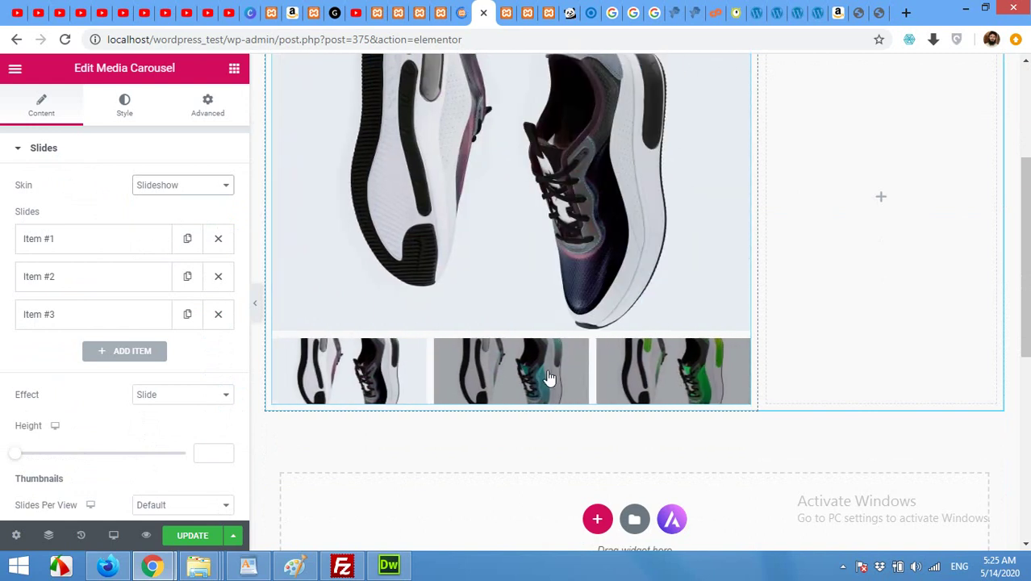
pyautogui.click(526, 375)
pyautogui.scroll(2, 490, 336)
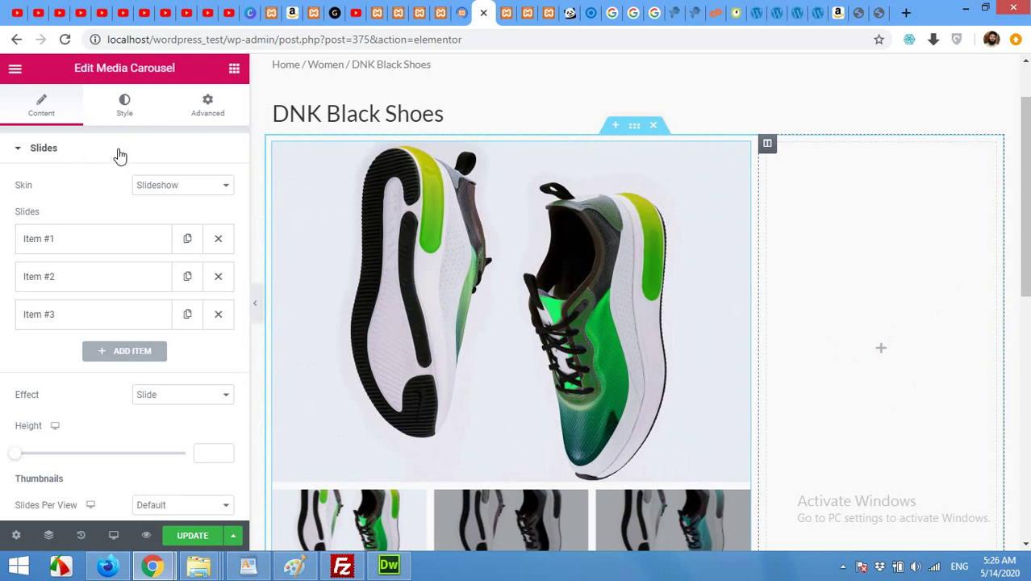
# - Drag the Short Description widget from the Product group into the gallery's right column
pyautogui.press('Escape')
pyautogui.scroll(-10, 129, 234)
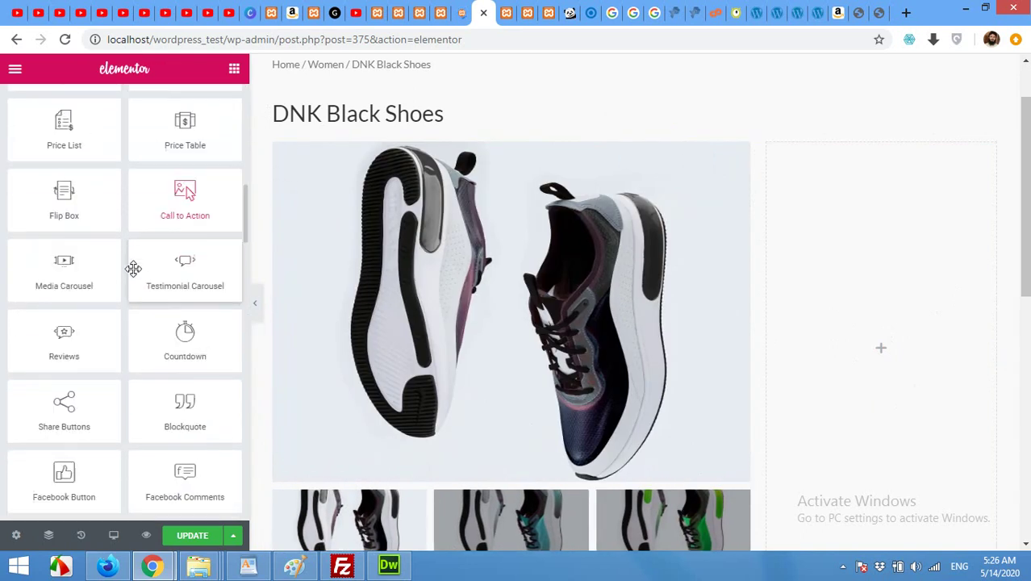
pyautogui.scroll(-12, 133, 269)
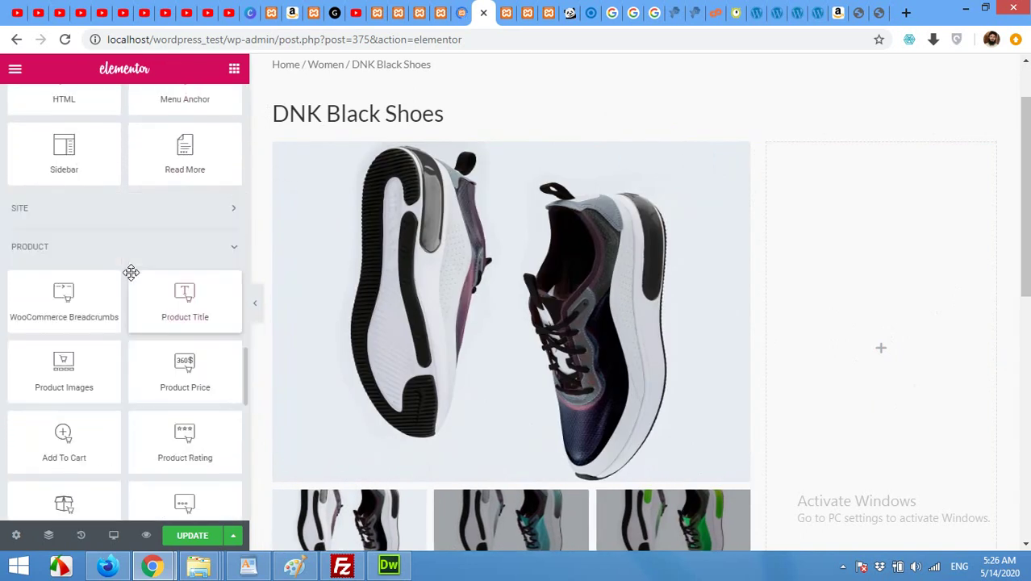
pyautogui.scroll(-2, 78, 260)
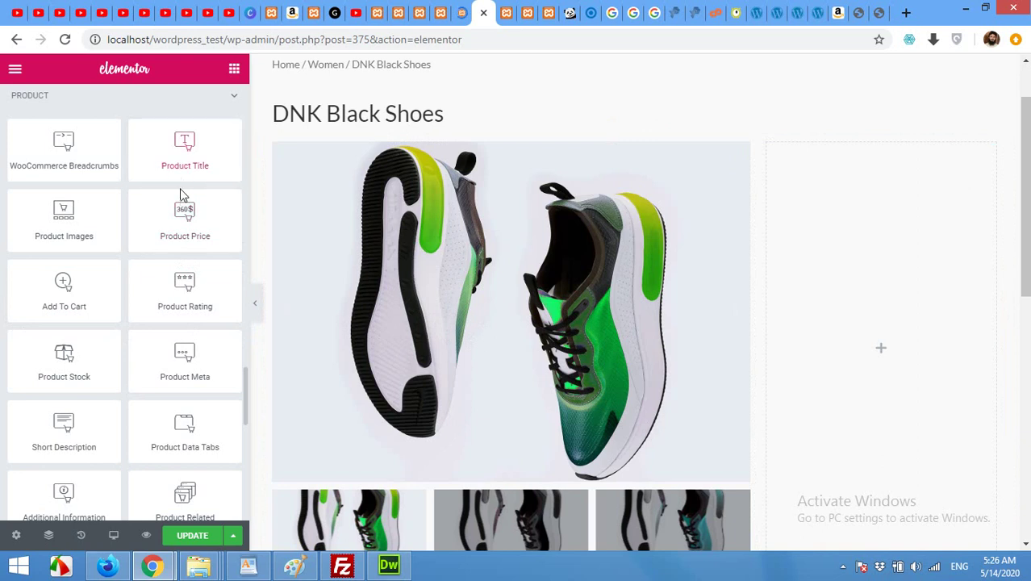
pyautogui.scroll(-1, 126, 311)
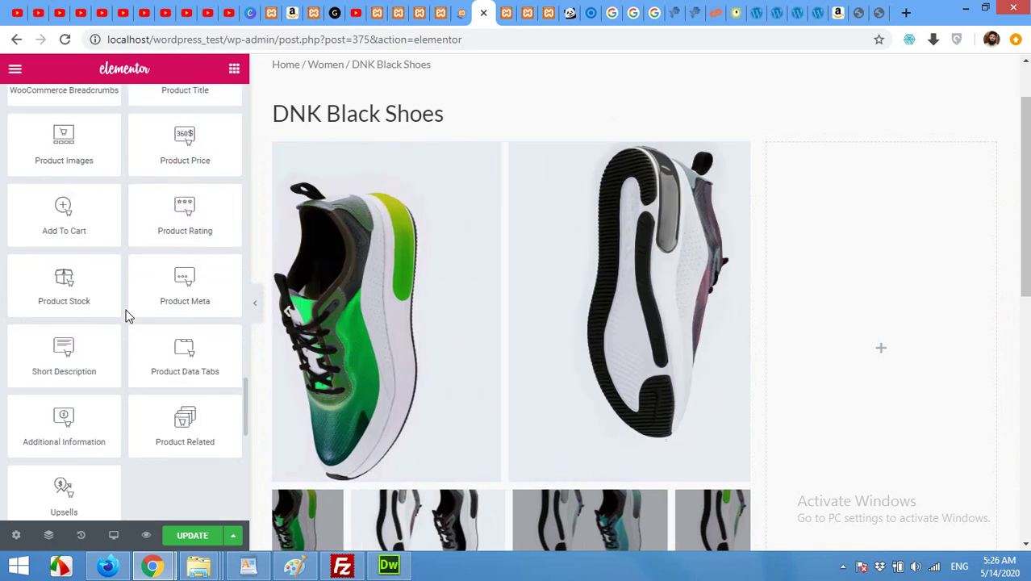
pyautogui.moveTo(64, 351); pyautogui.dragTo(881, 348)
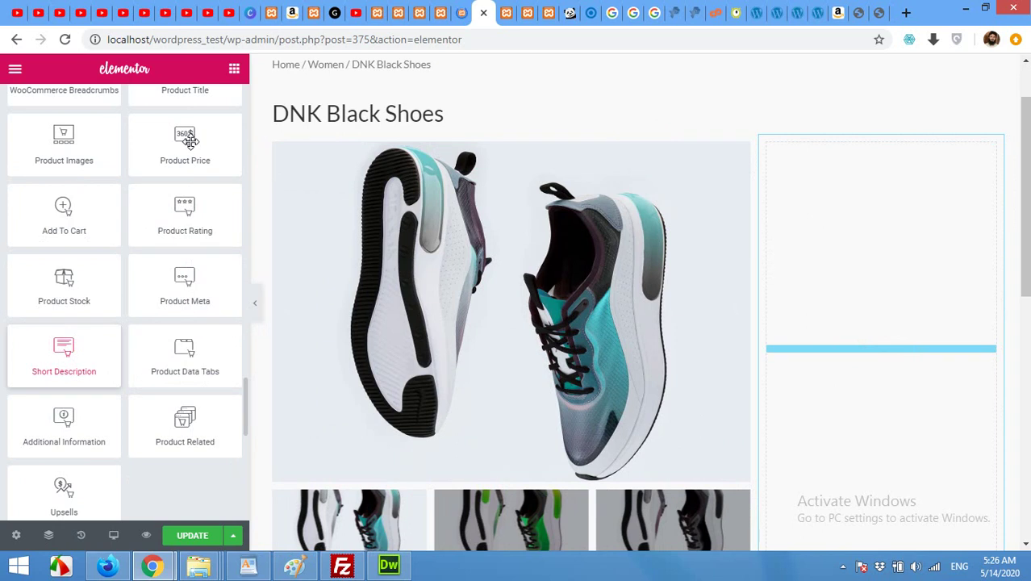
pyautogui.moveTo(189, 141); pyautogui.dragTo(186, 139)
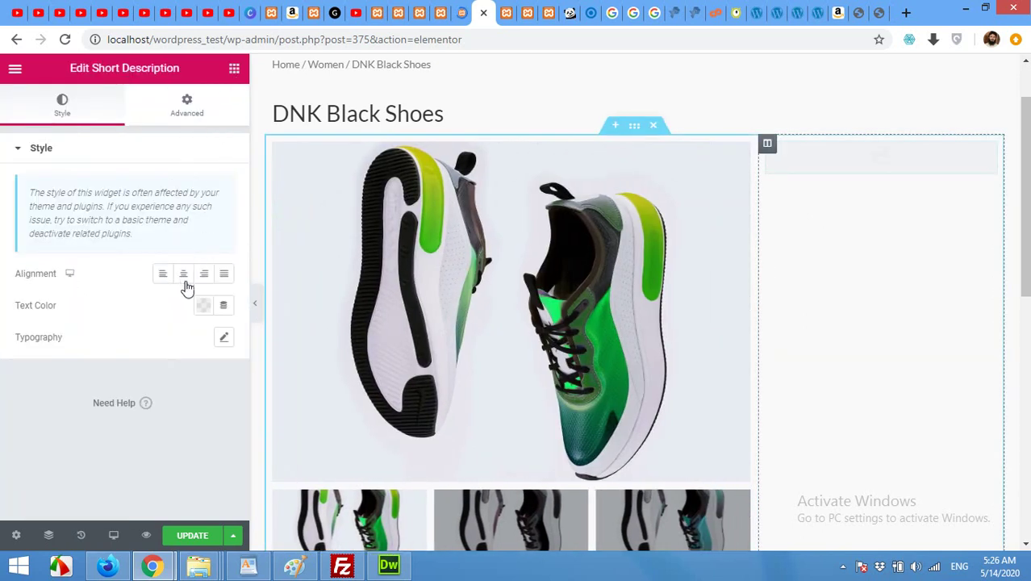
pyautogui.scroll(-10, 188, 298)
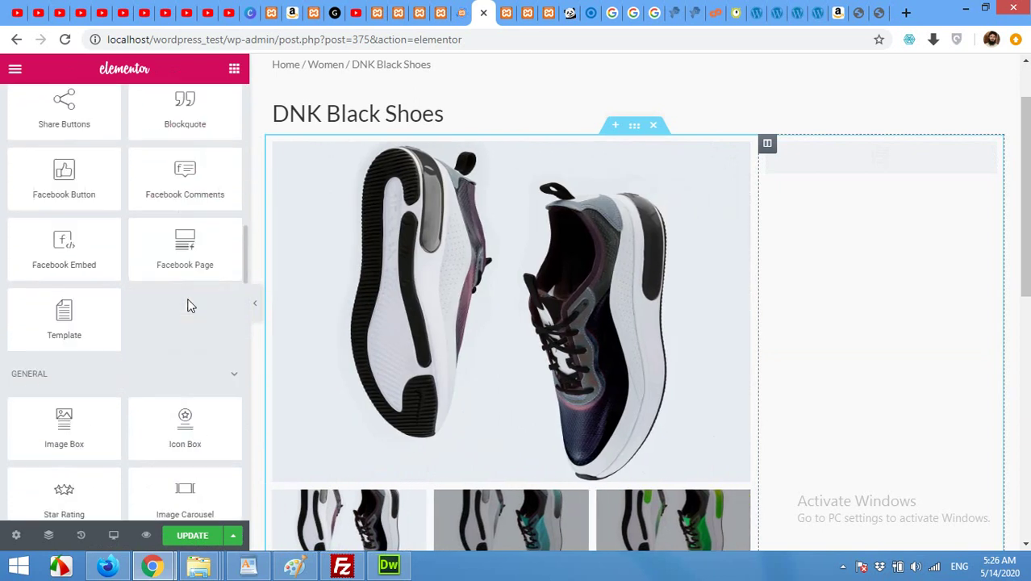
# - Place the Product Price widget at the top of the right column
pyautogui.scroll(-18, 188, 305)
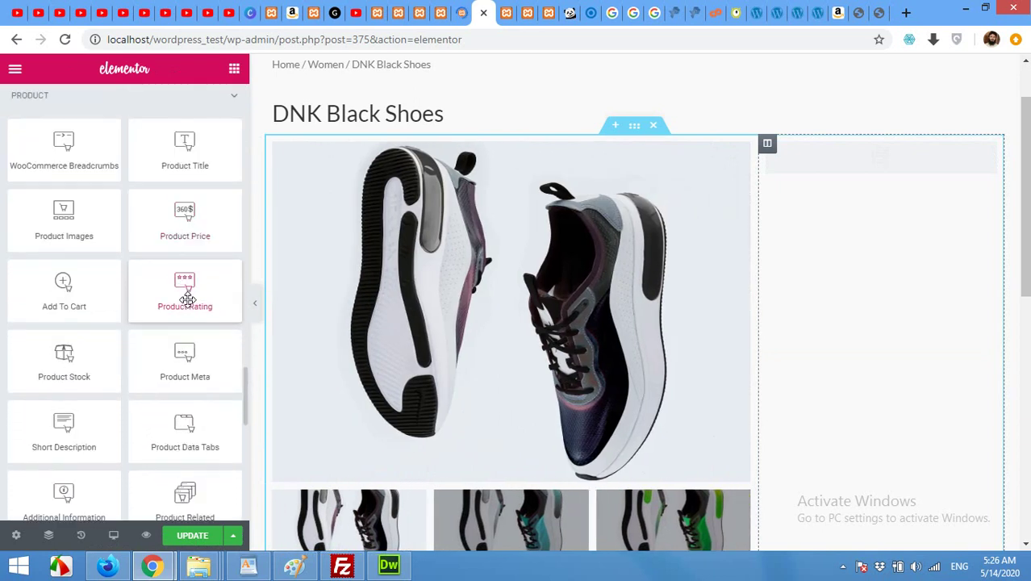
pyautogui.moveTo(200, 237); pyautogui.dragTo(858, 144)
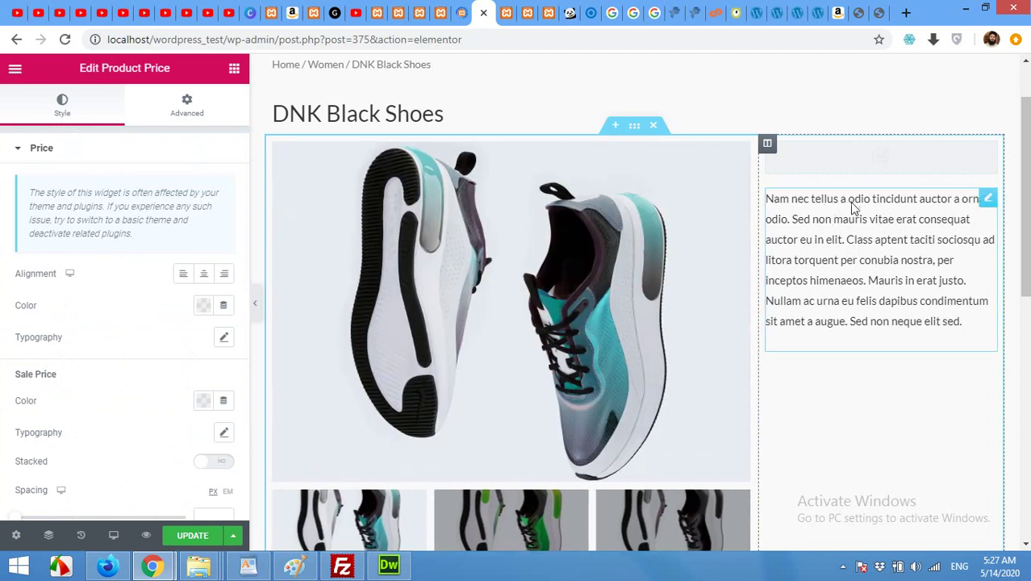
pyautogui.click(234, 70)
# - Drop the Product Rating widget just below the £150.00 price
pyautogui.scroll(-5, 194, 242)
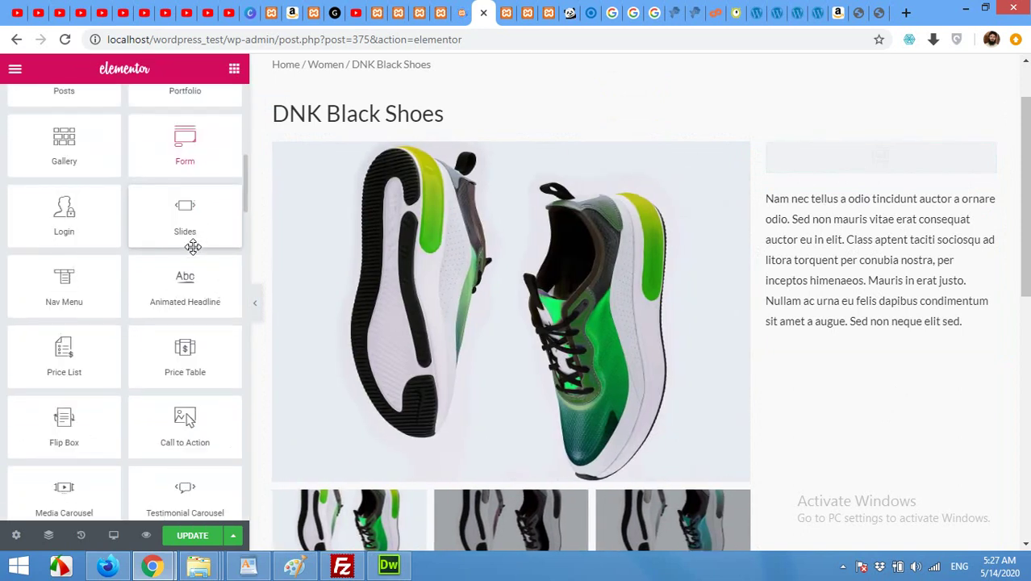
pyautogui.scroll(-10, 193, 247)
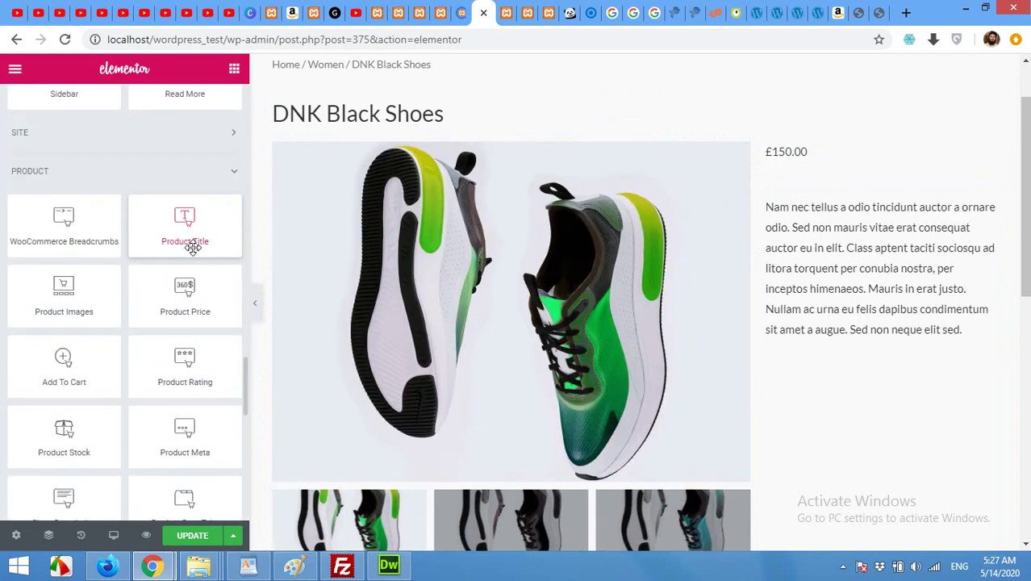
pyautogui.scroll(-1, 193, 247)
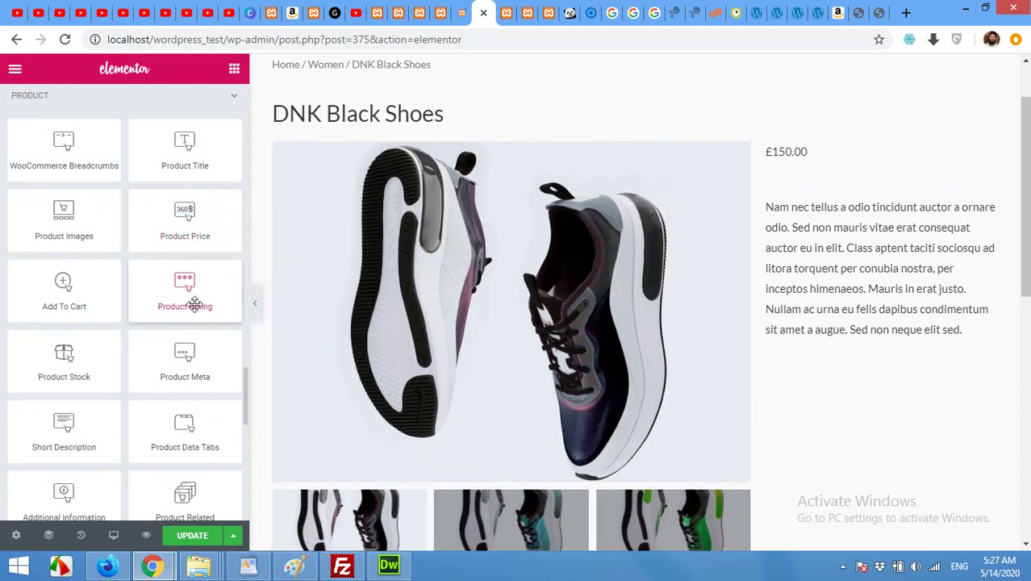
pyautogui.scroll(-1, 195, 303)
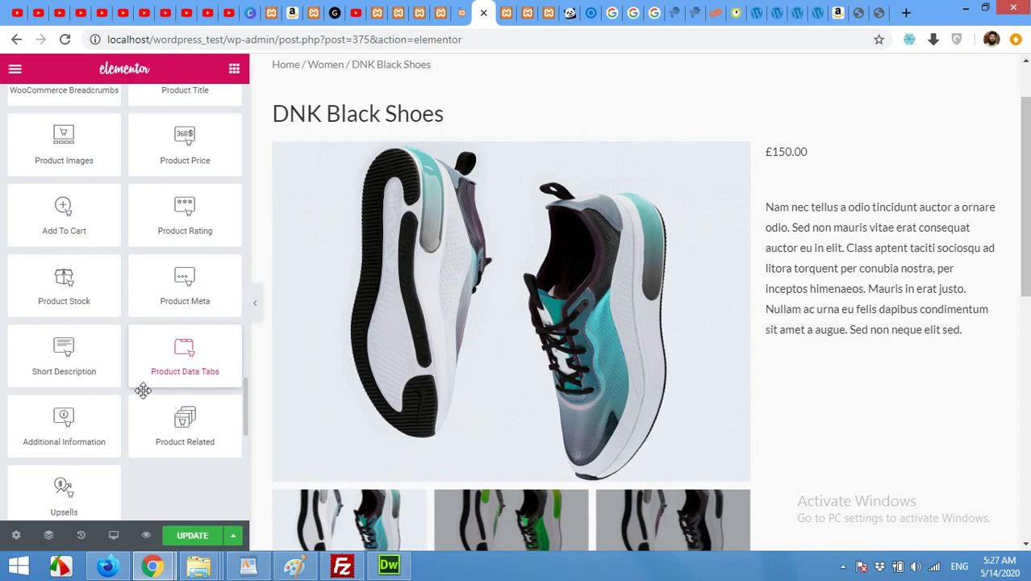
pyautogui.scroll(1, 97, 435)
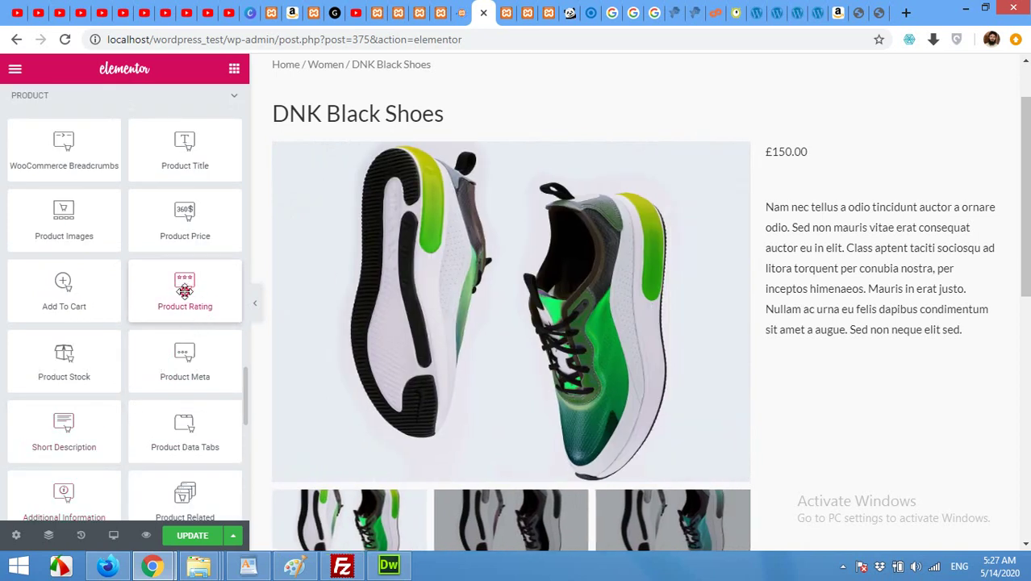
pyautogui.moveTo(185, 290); pyautogui.dragTo(807, 172)
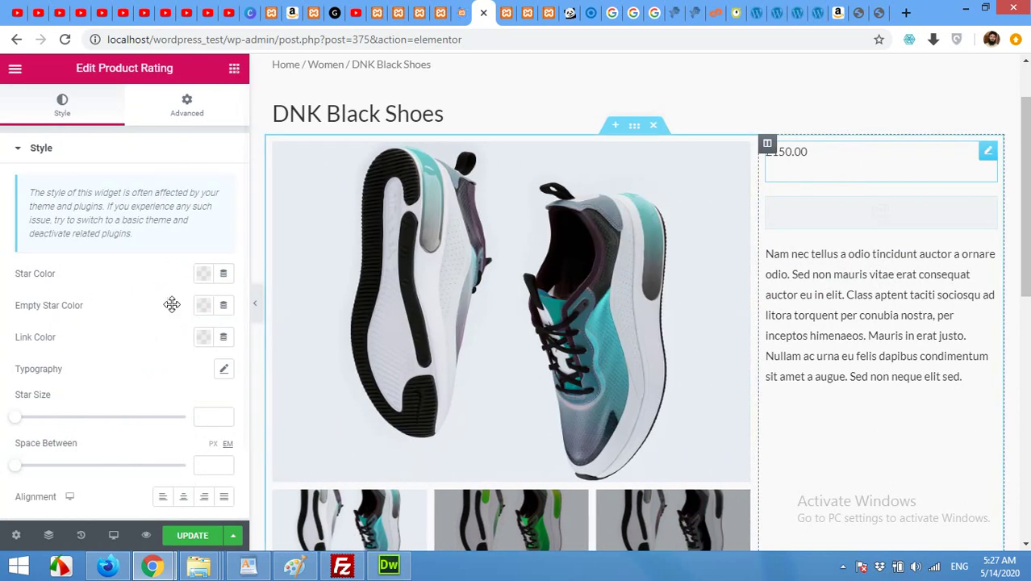
pyautogui.scroll(-15, 171, 305)
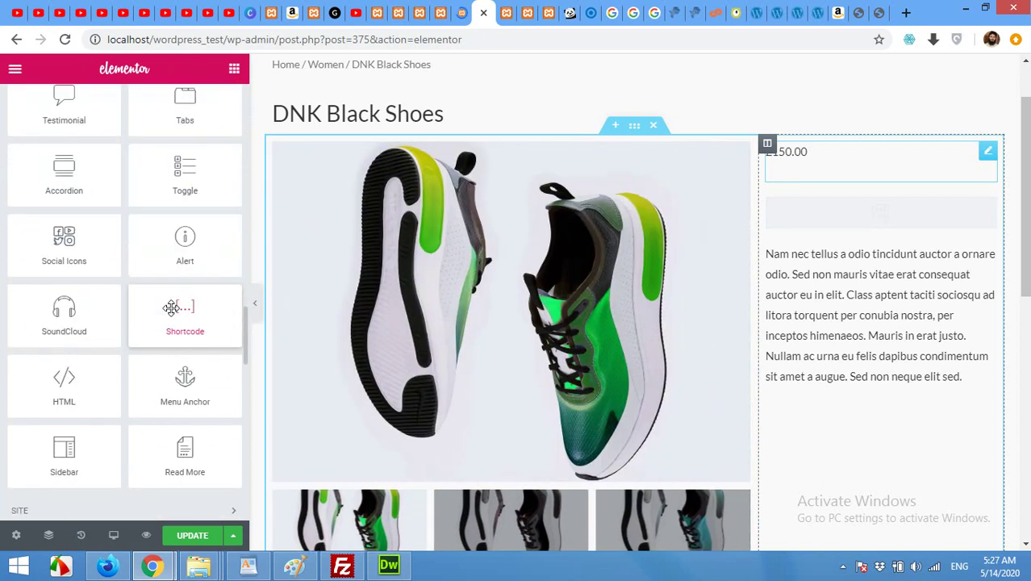
pyautogui.scroll(-10, 172, 311)
# - Add the Add To Cart widget and move it and the price below the short description
pyautogui.scroll(3, 172, 317)
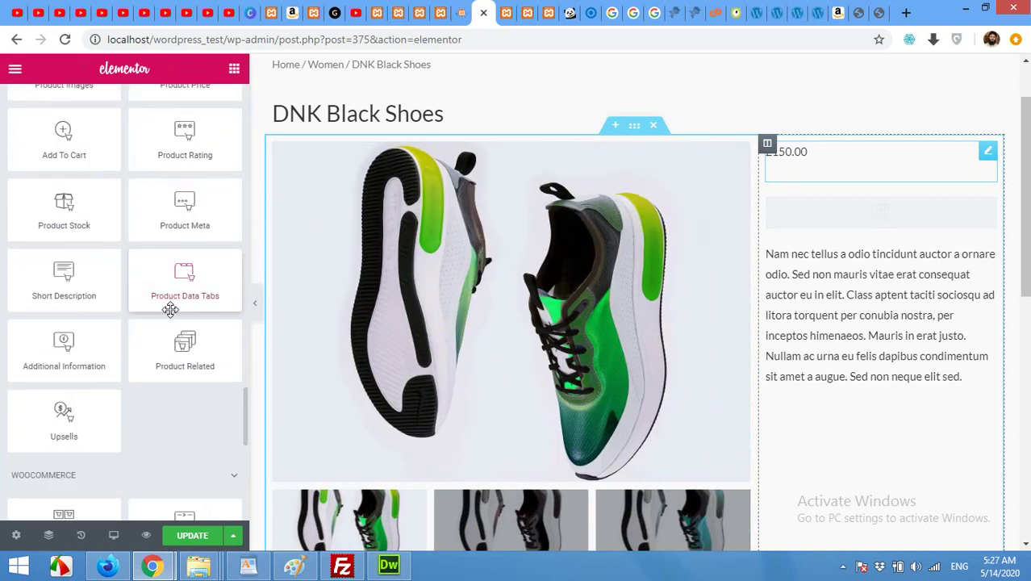
pyautogui.moveTo(72, 222); pyautogui.dragTo(849, 189)
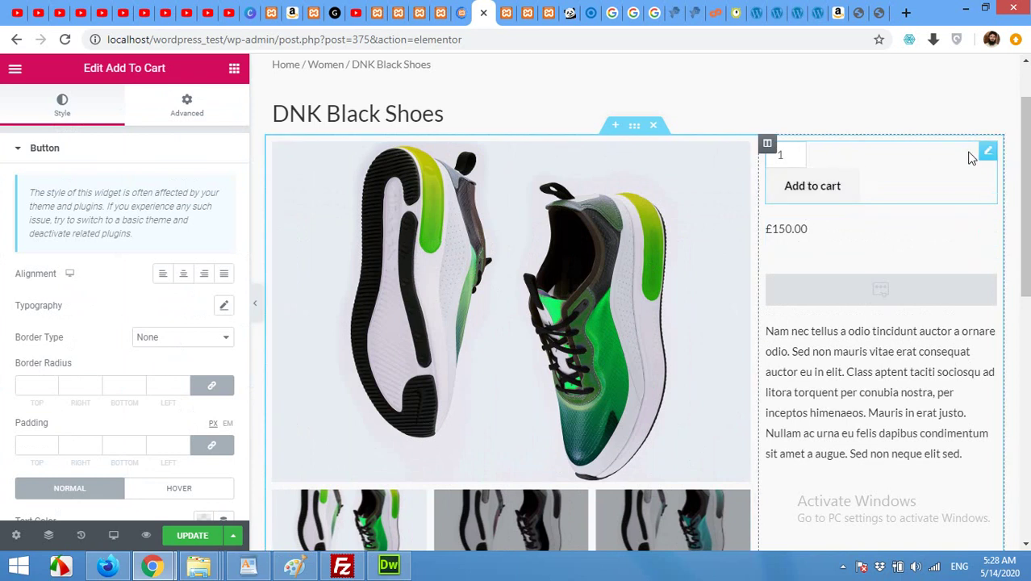
pyautogui.moveTo(986, 154); pyautogui.dragTo(875, 401)
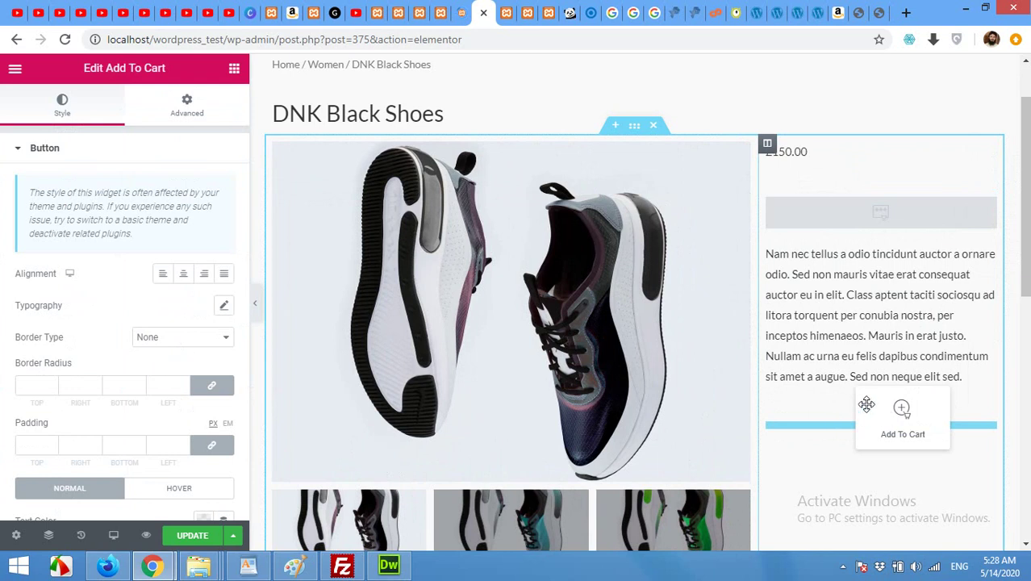
pyautogui.moveTo(875, 401); pyautogui.dragTo(875, 415)
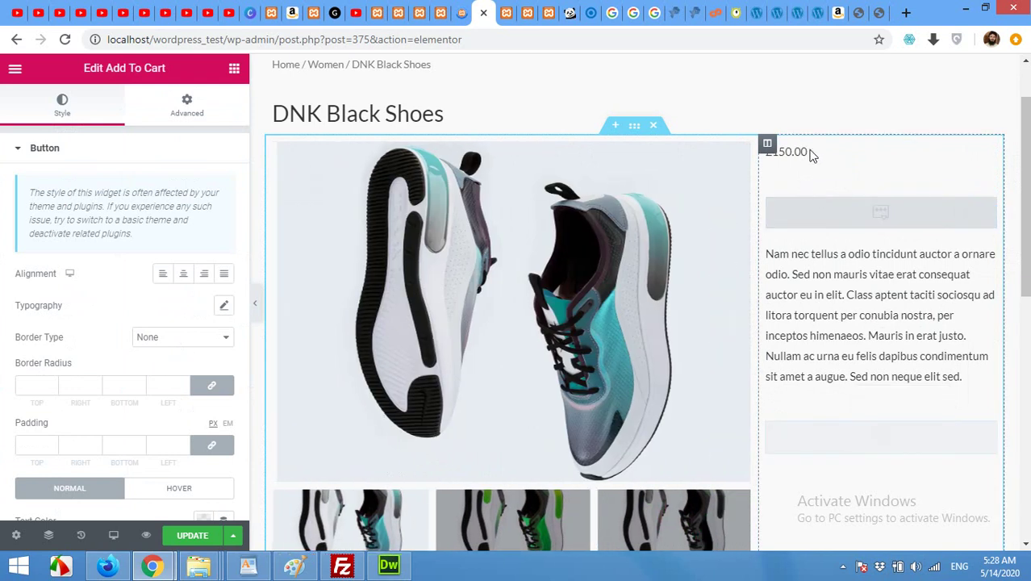
pyautogui.moveTo(990, 157); pyautogui.dragTo(887, 336)
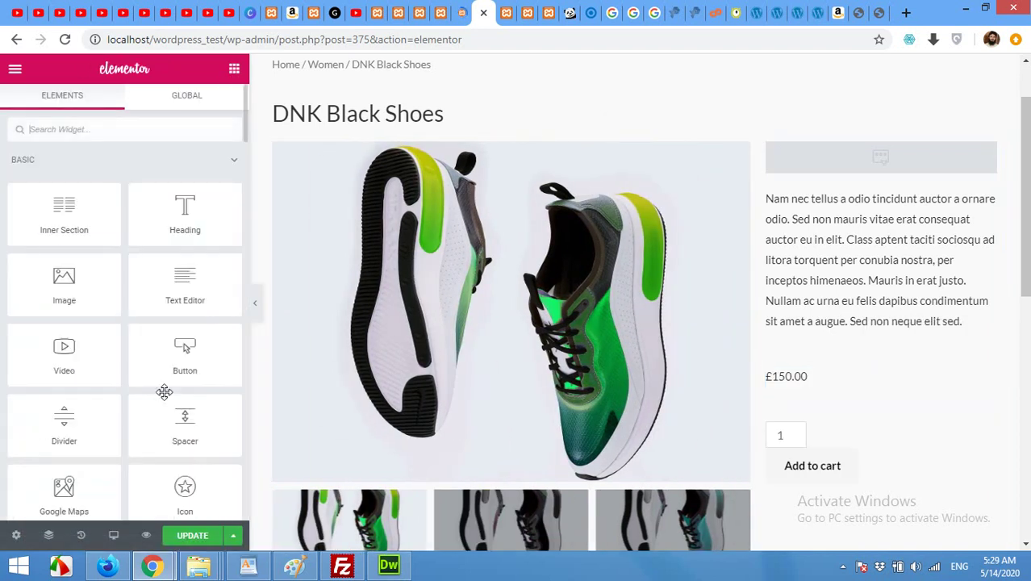
# - Drop the Product Stock widget between the £150.00 price and Add to cart
pyautogui.scroll(-15, 163, 392)
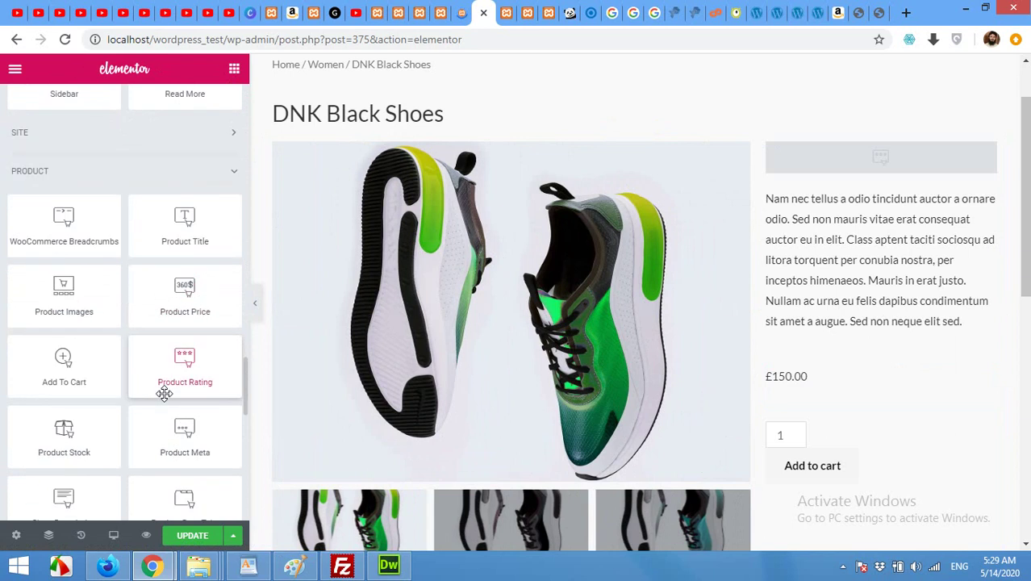
pyautogui.scroll(-2, 164, 396)
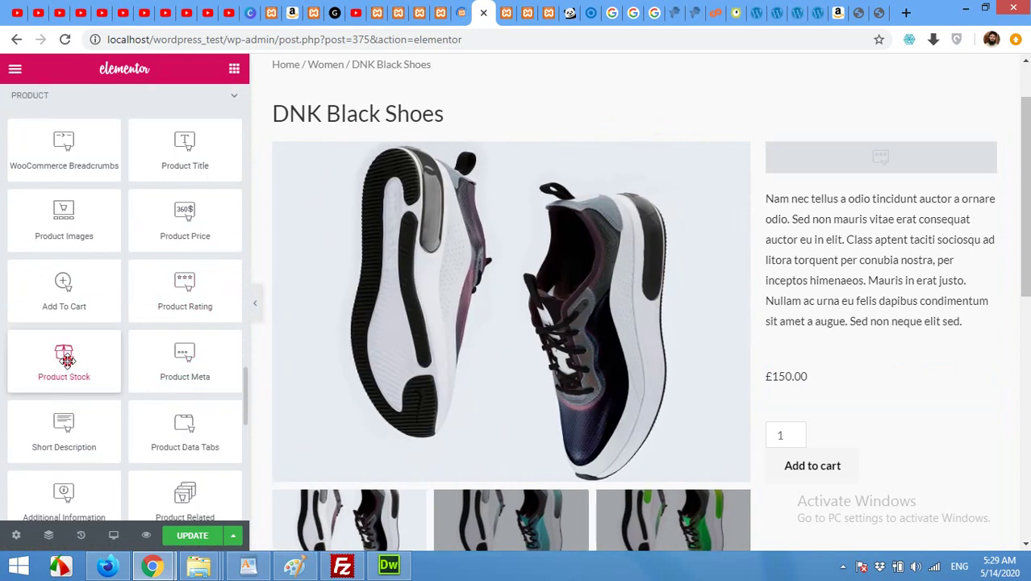
pyautogui.moveTo(65, 359); pyautogui.dragTo(787, 318)
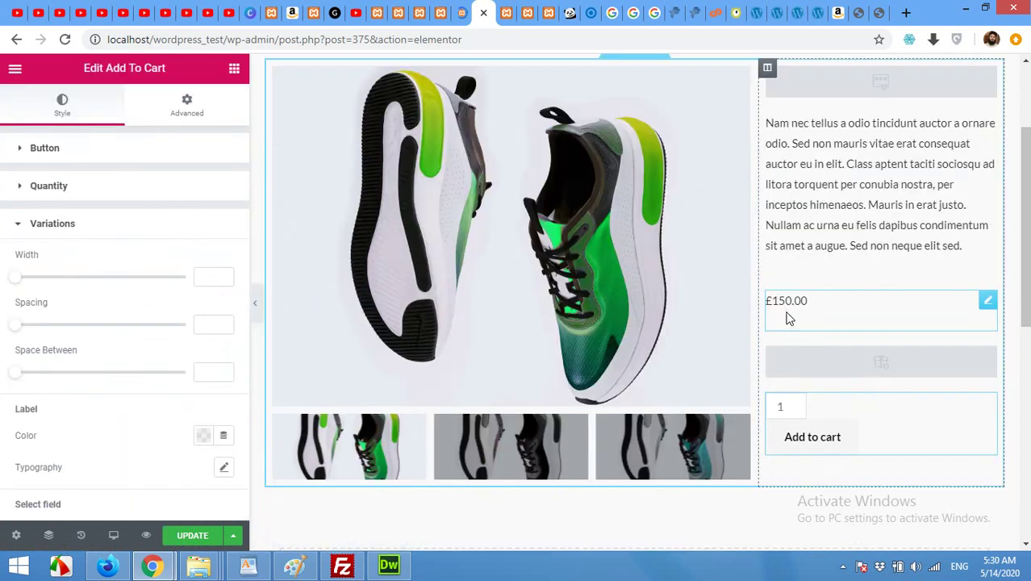
pyautogui.scroll(-3, 775, 330)
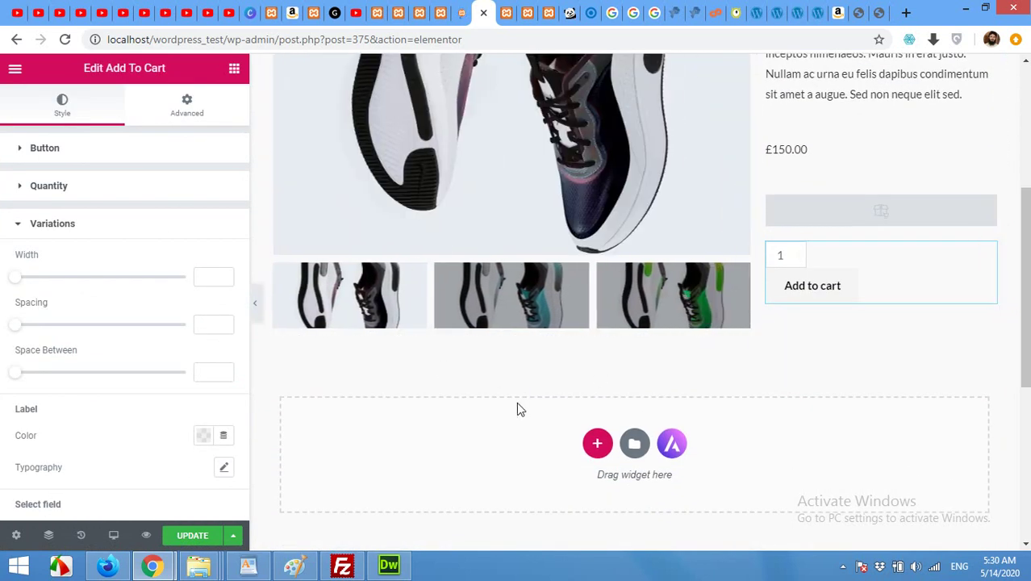
# - Add a new single-column section below the product area
pyautogui.click(597, 443)
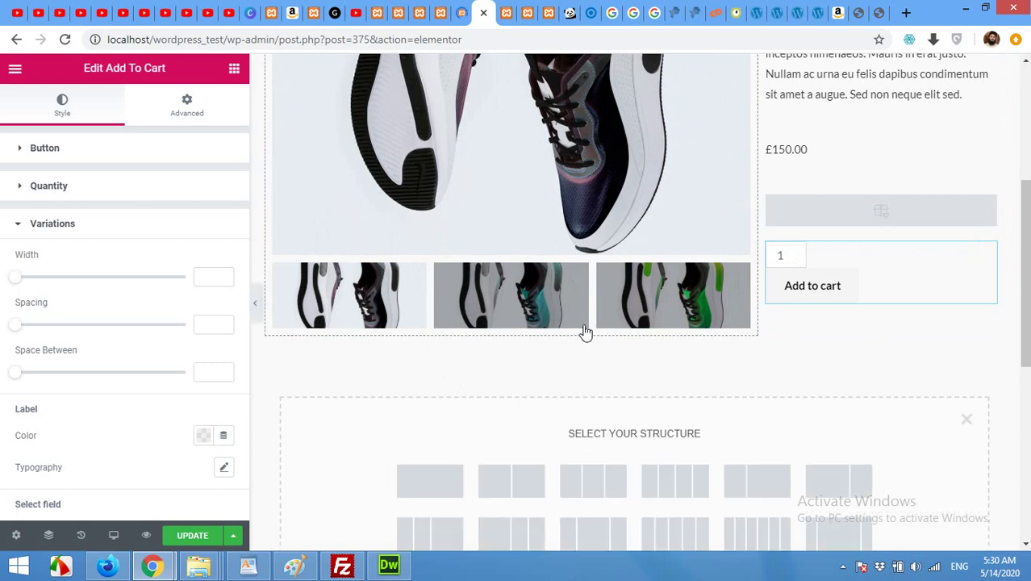
pyautogui.scroll(-3, 585, 334)
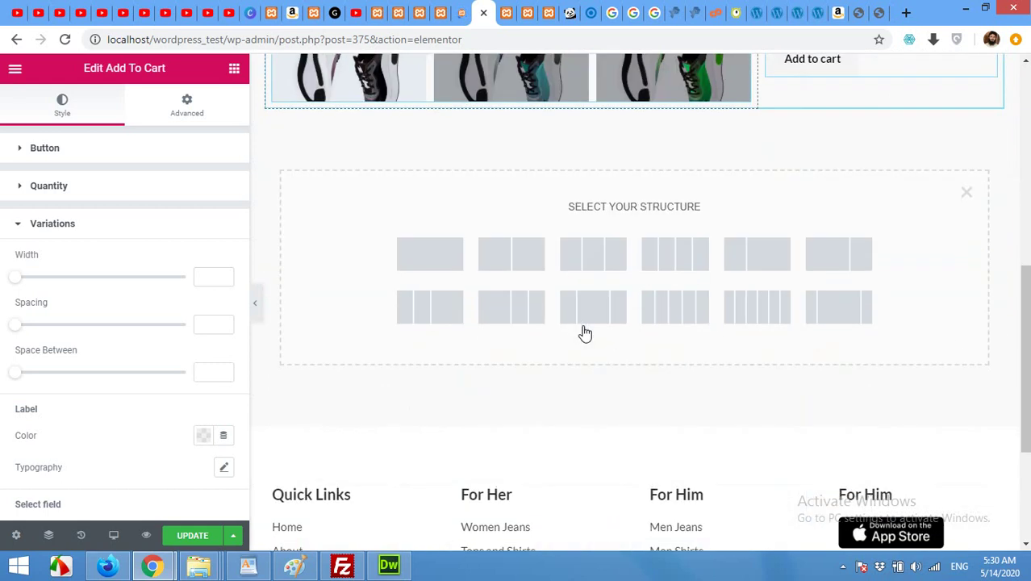
pyautogui.click(442, 261)
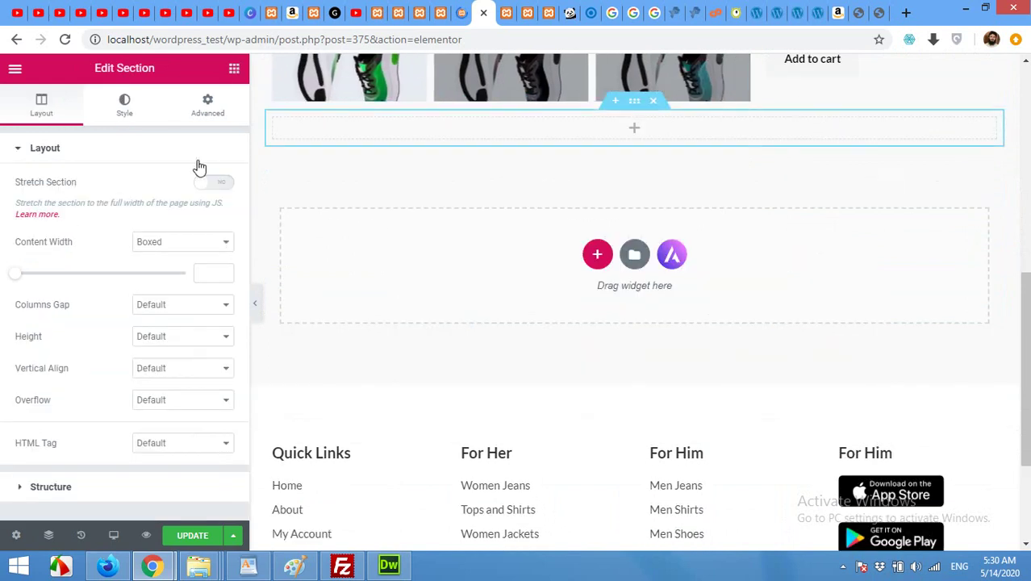
# - Drag the Product Data Tabs widget into the new section below the gallery
pyautogui.click(234, 68)
pyautogui.scroll(-7, 126, 272)
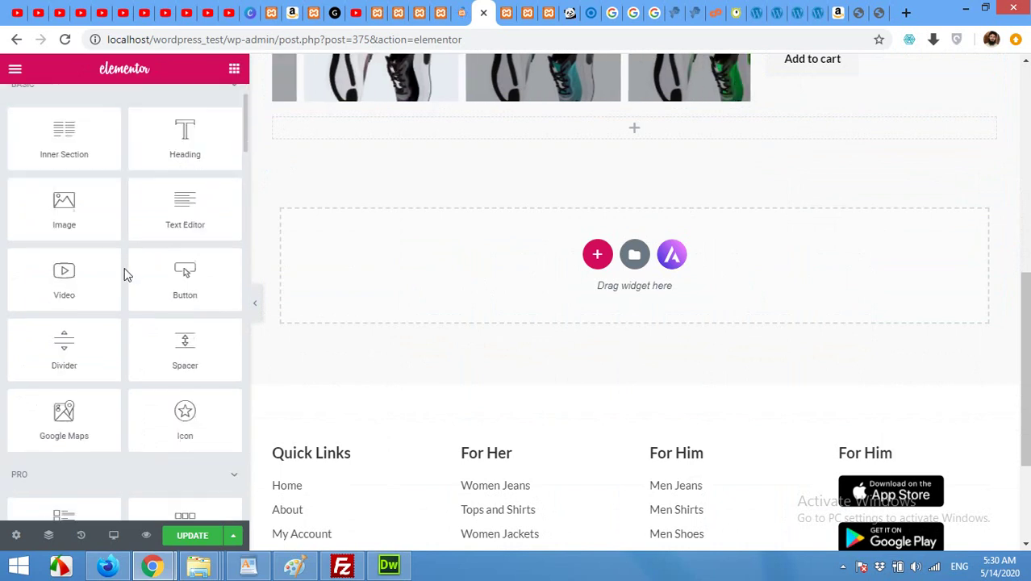
pyautogui.scroll(-15, 125, 274)
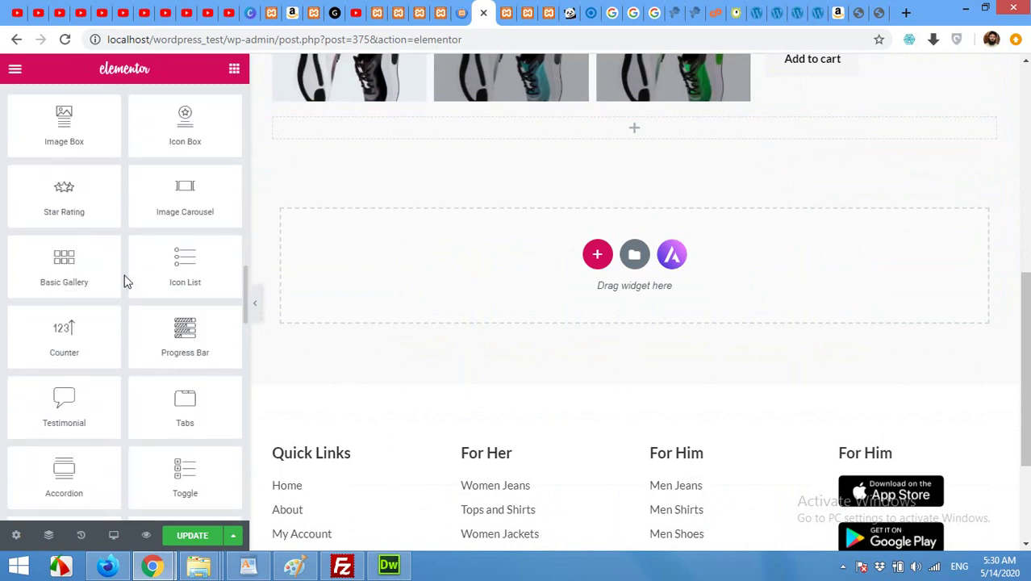
pyautogui.scroll(-5, 125, 281)
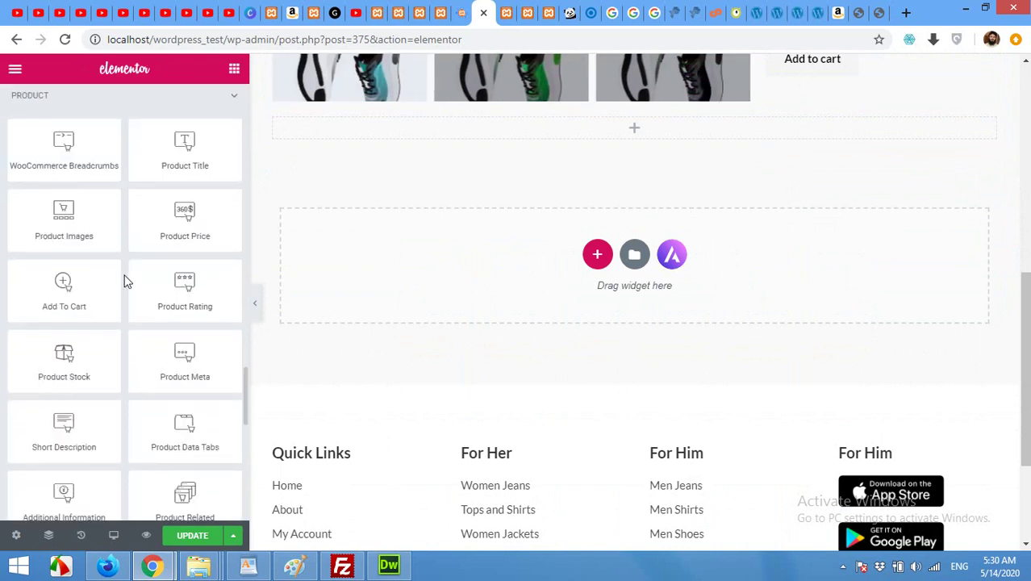
pyautogui.scroll(-1, 114, 312)
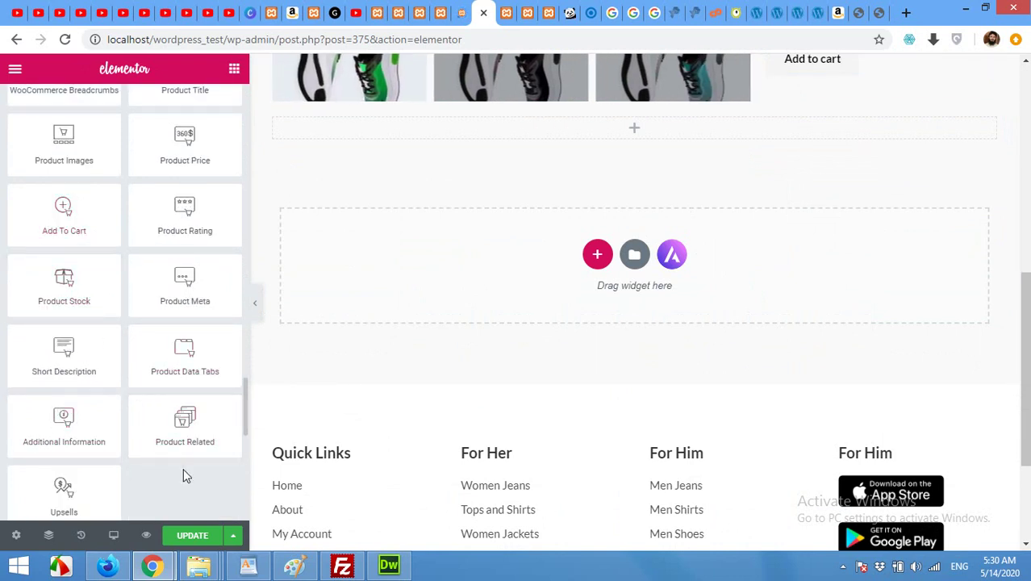
pyautogui.scroll(1, 183, 472)
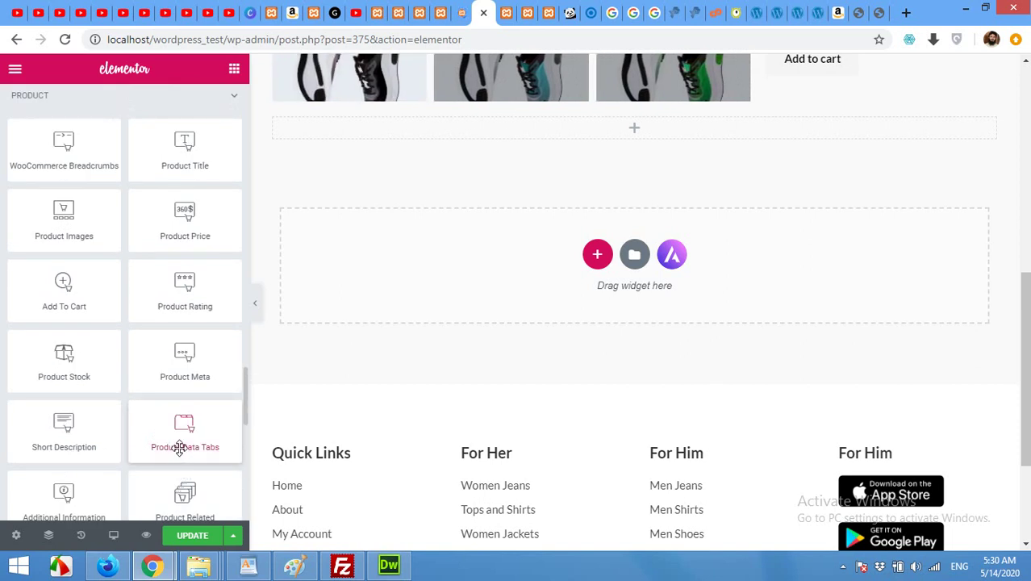
pyautogui.scroll(-2, 179, 448)
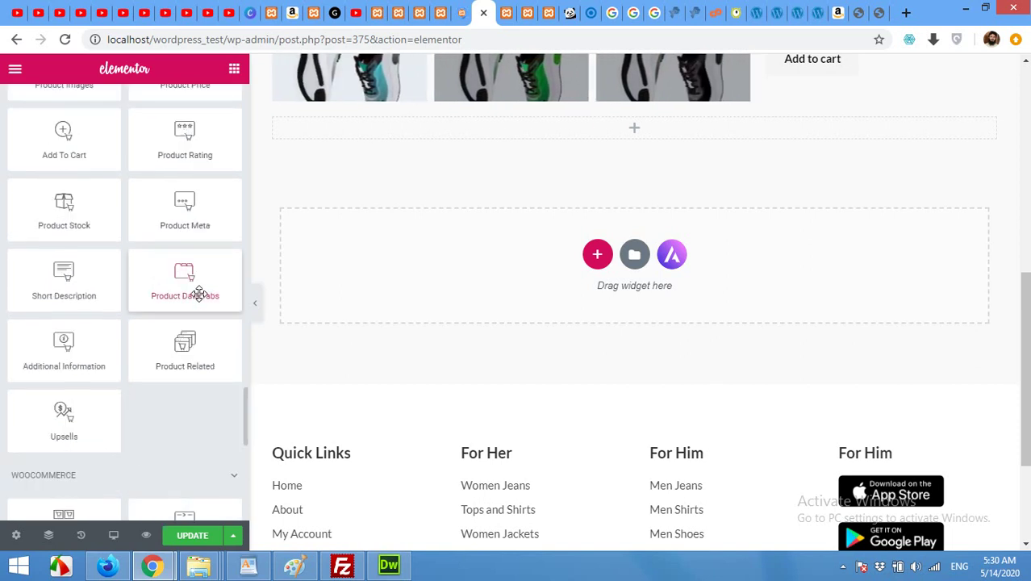
pyautogui.moveTo(181, 282); pyautogui.dragTo(634, 127)
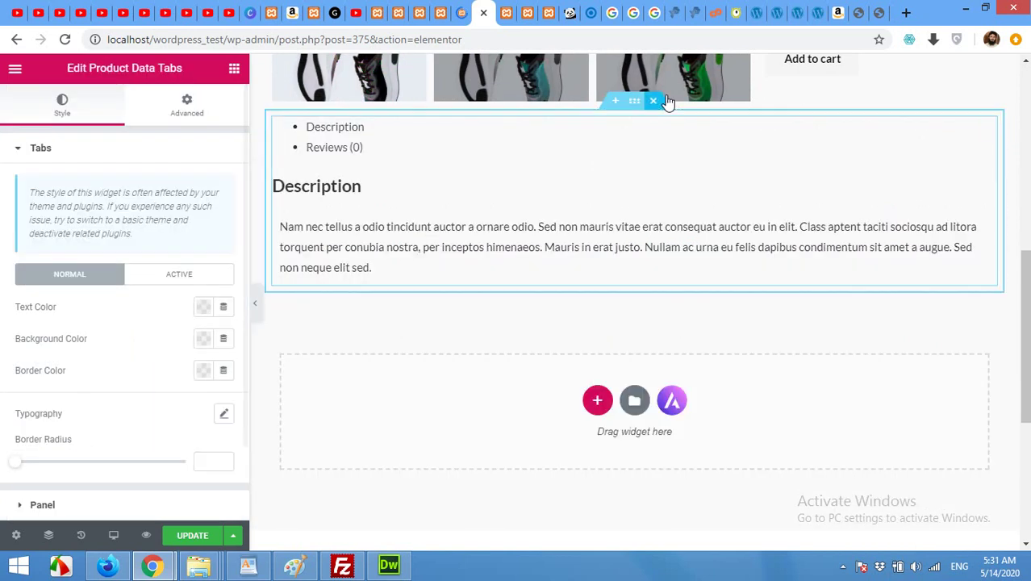
# - Add a one-column section below the tabs holding Product Related: 4 products, 4 columns
pyautogui.click(598, 401)
pyautogui.click(443, 446)
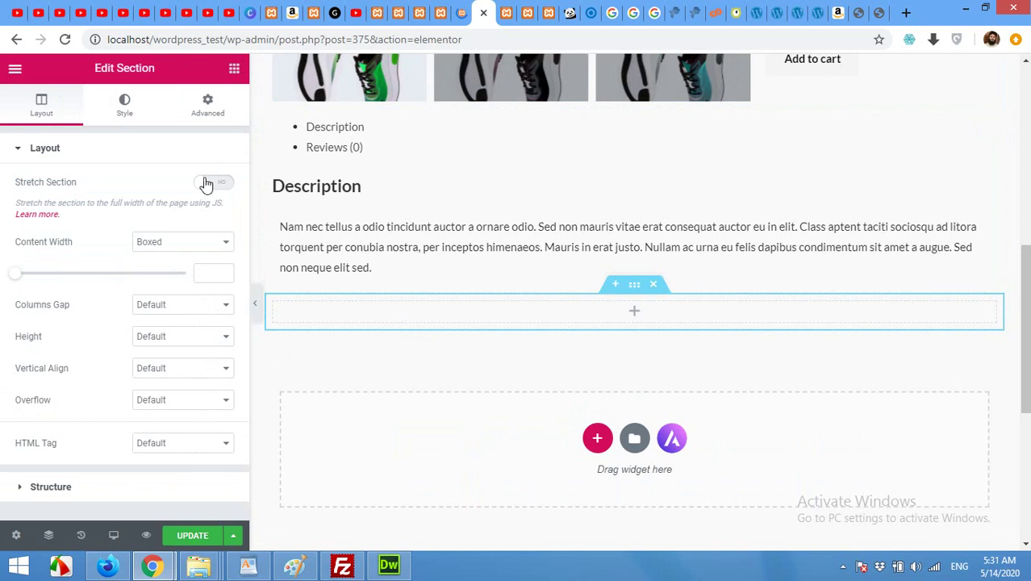
pyautogui.scroll(-10, 145, 262)
pyautogui.scroll(8, 145, 261)
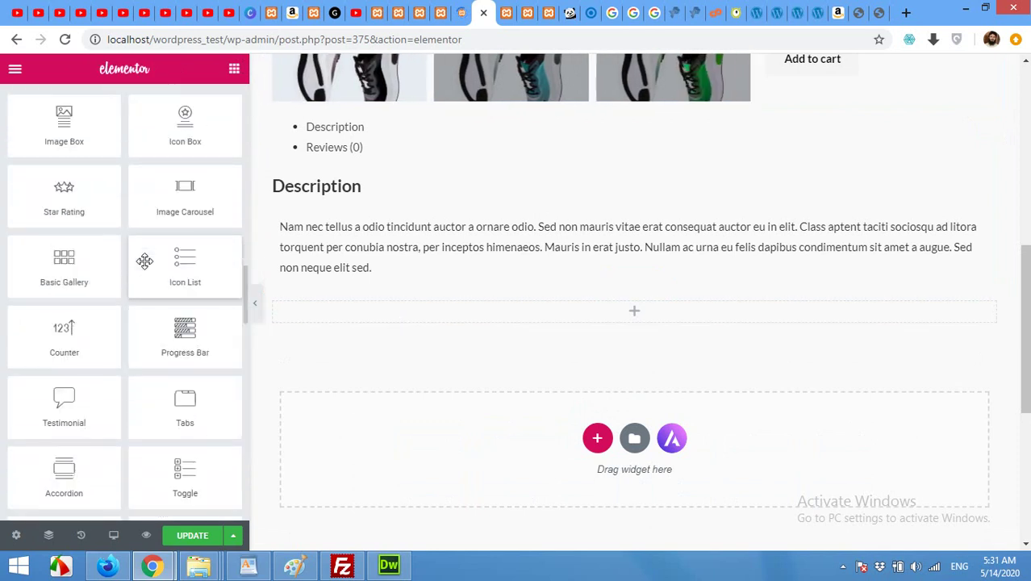
pyautogui.scroll(-10, 145, 261)
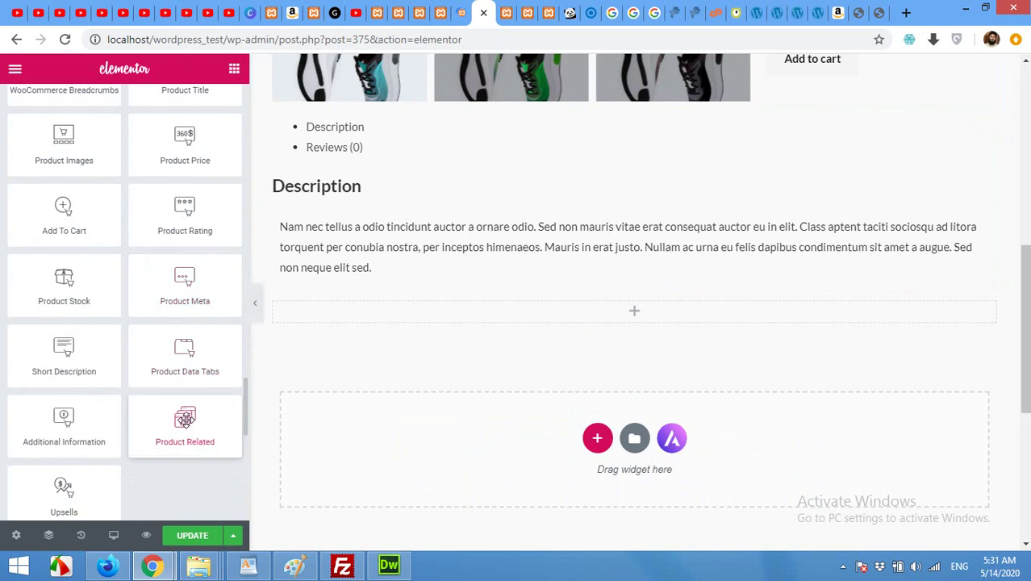
pyautogui.moveTo(185, 419); pyautogui.dragTo(635, 309)
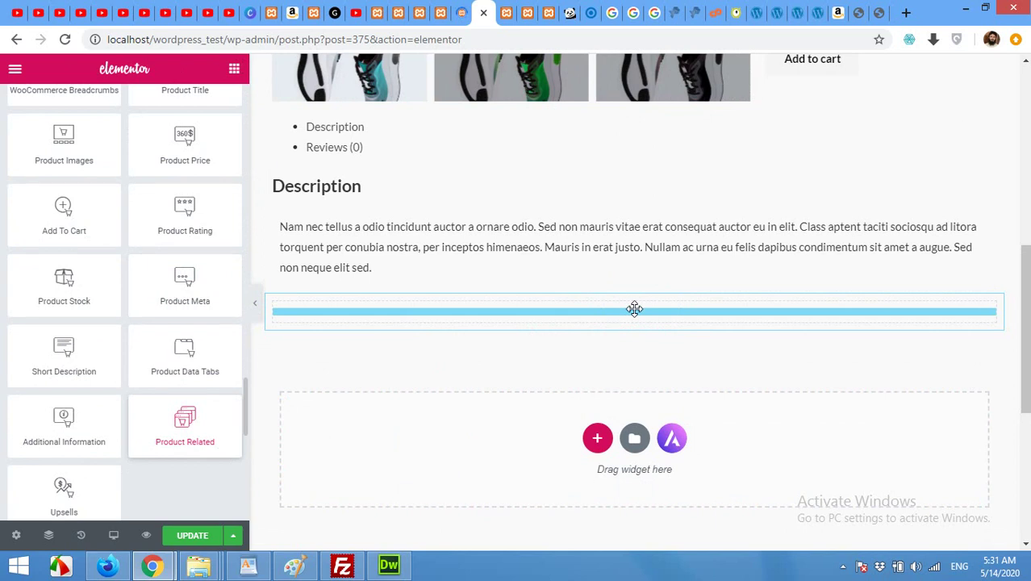
pyautogui.moveTo(703, 329); pyautogui.dragTo(941, 270)
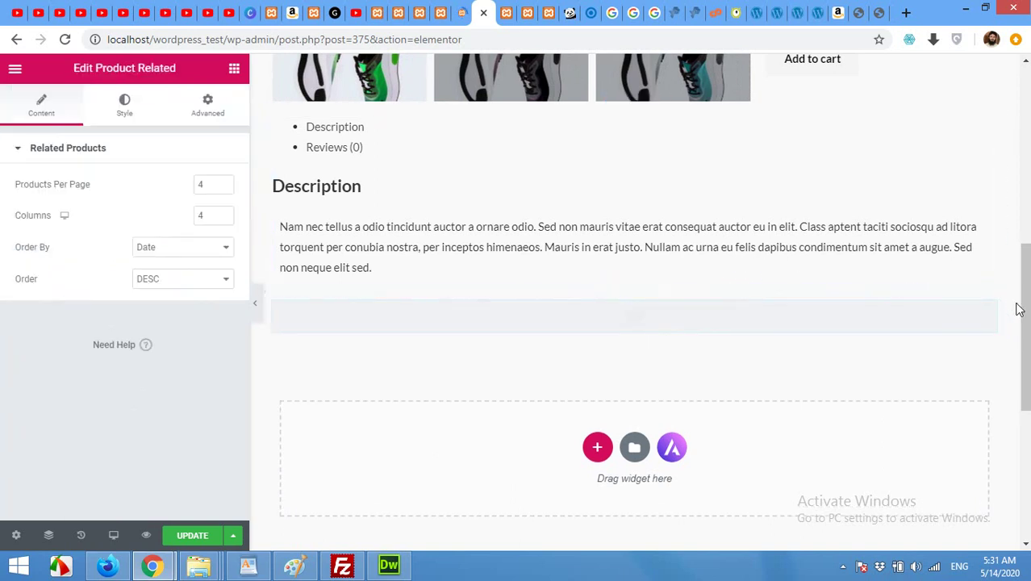
pyautogui.scroll(1, 1025, 273)
pyautogui.scroll(10, 1025, 272)
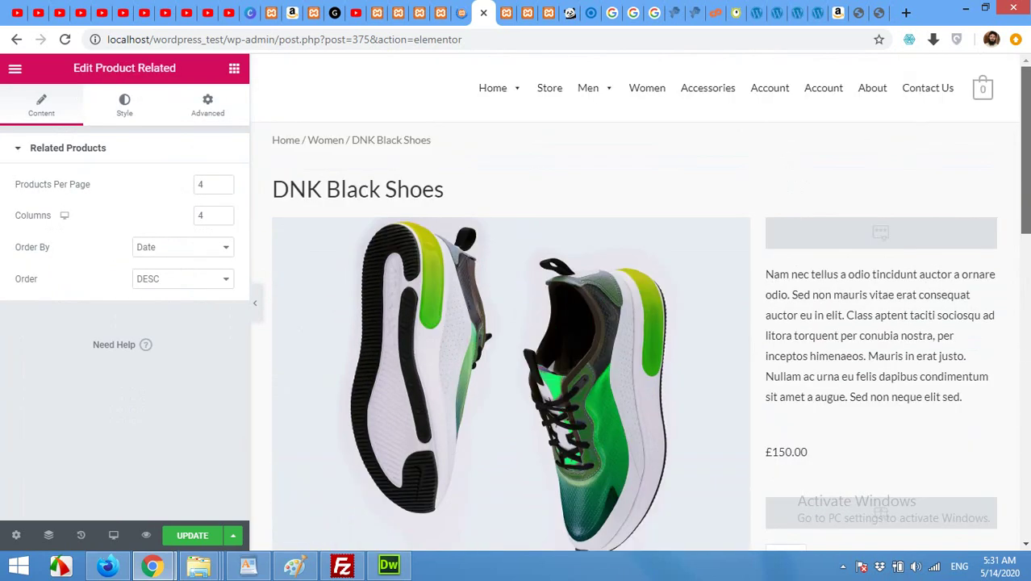
pyautogui.scroll(-4, 1025, 273)
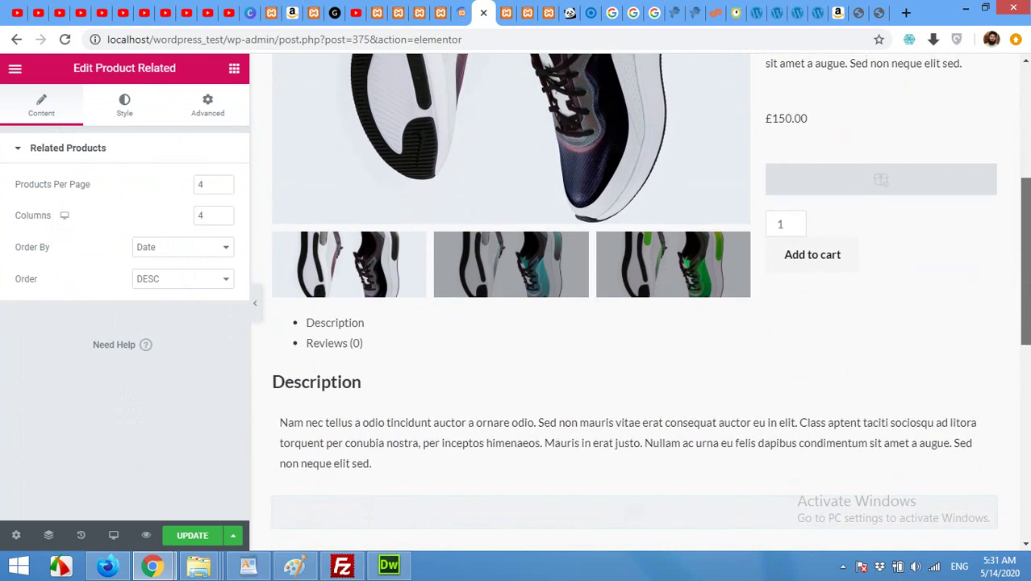
pyautogui.scroll(-2, 634, 298)
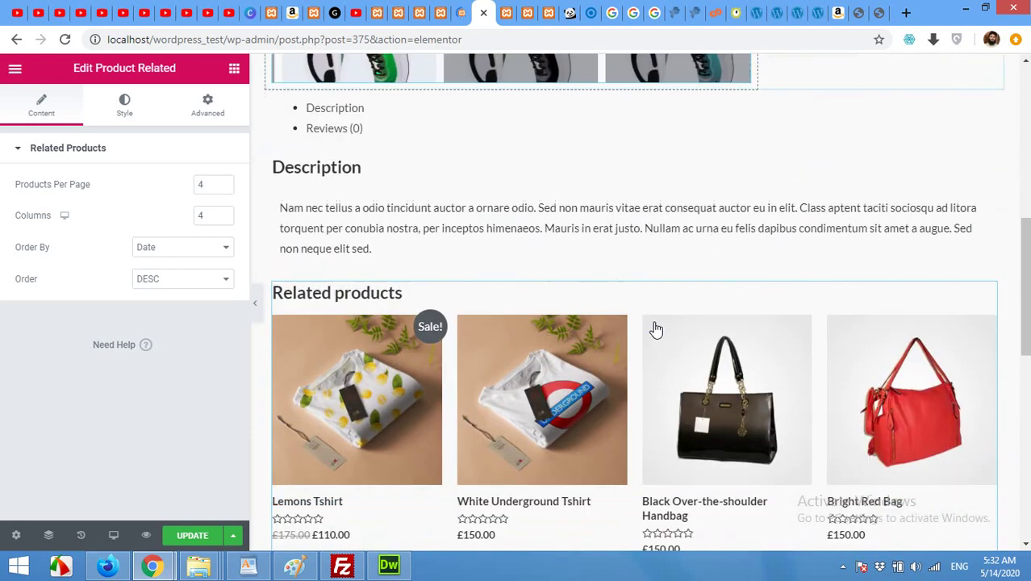
# - Save the design with UPDATE and reload the live DNK Black Shoes page
pyautogui.click(194, 535)
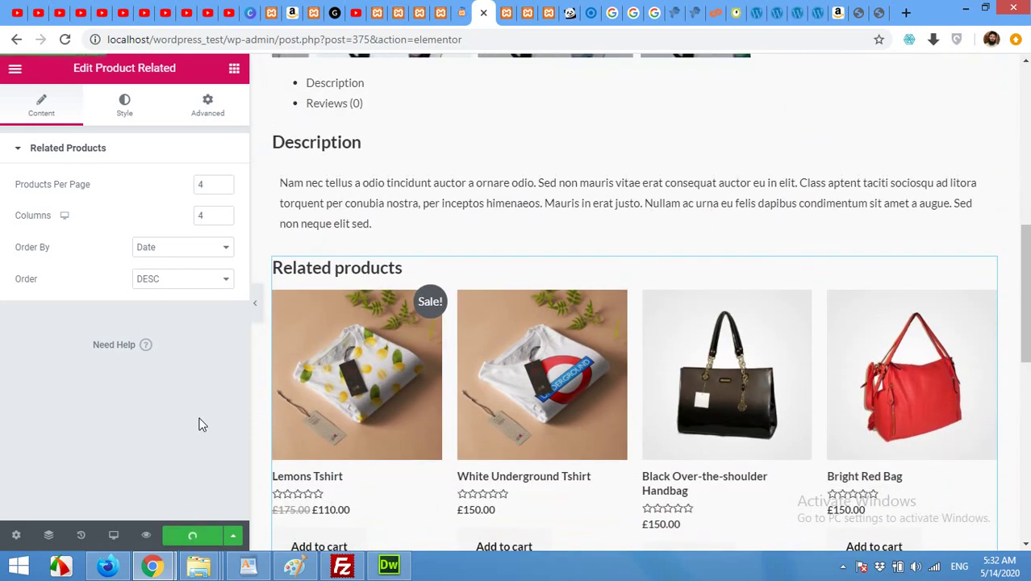
pyautogui.click(506, 13)
pyautogui.click(67, 40)
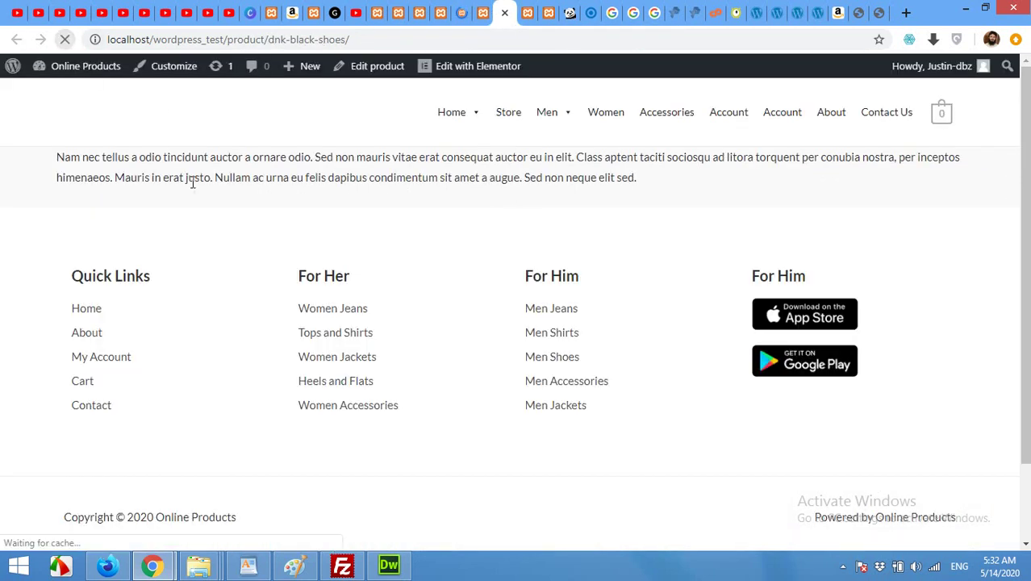
# - Scroll the live page to check the gallery, data tabs and four related products
pyautogui.scroll(-8, 564, 278)
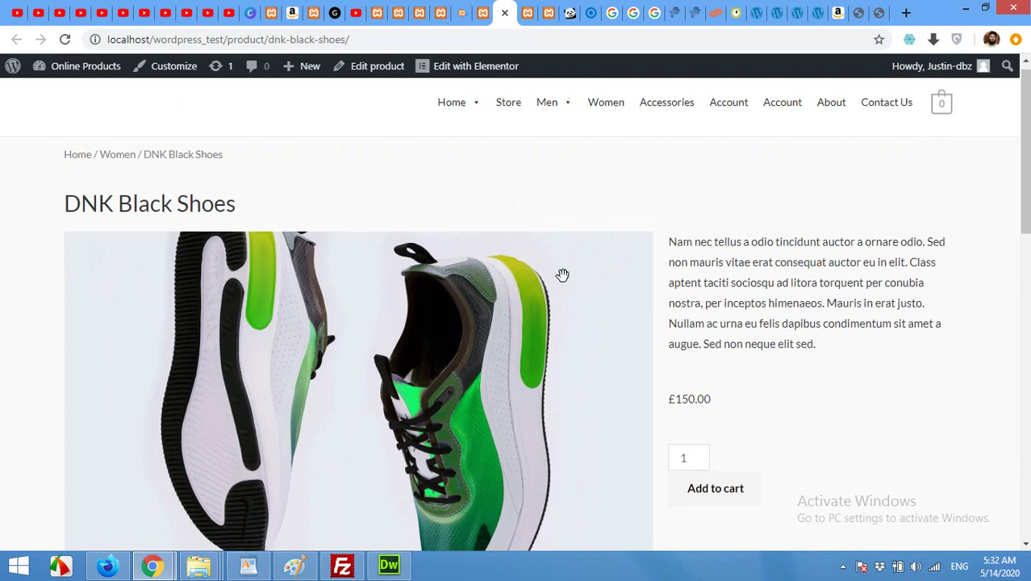
pyautogui.scroll(-3, 686, 325)
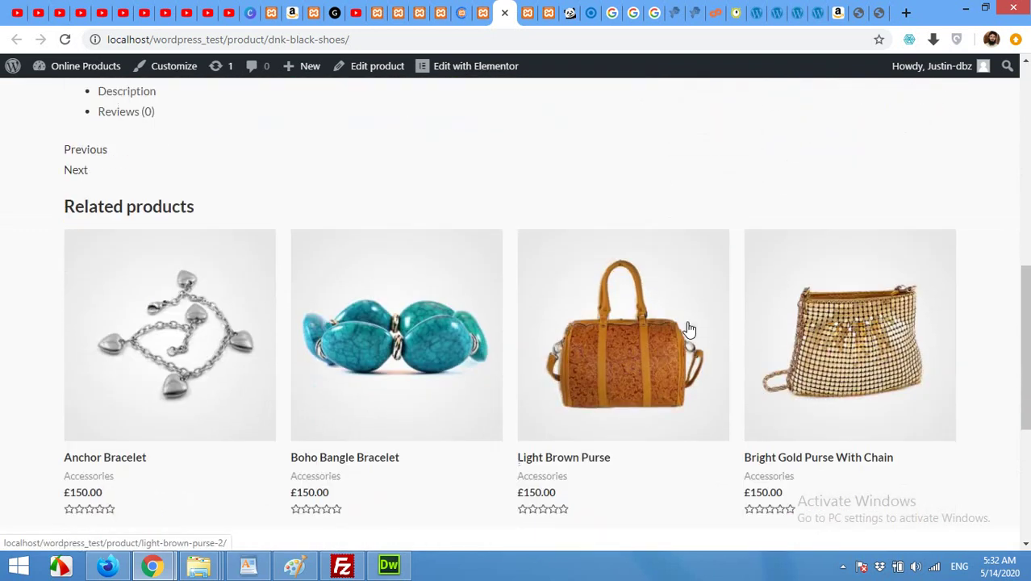
pyautogui.scroll(2, 686, 327)
pyautogui.scroll(1, 484, 361)
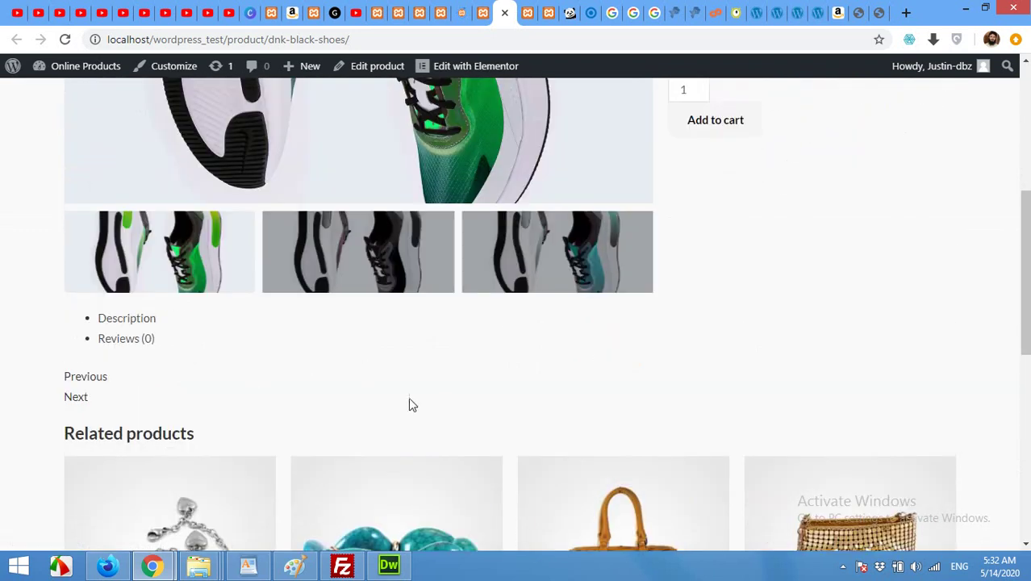
pyautogui.scroll(1, 484, 401)
pyautogui.scroll(-1, 557, 403)
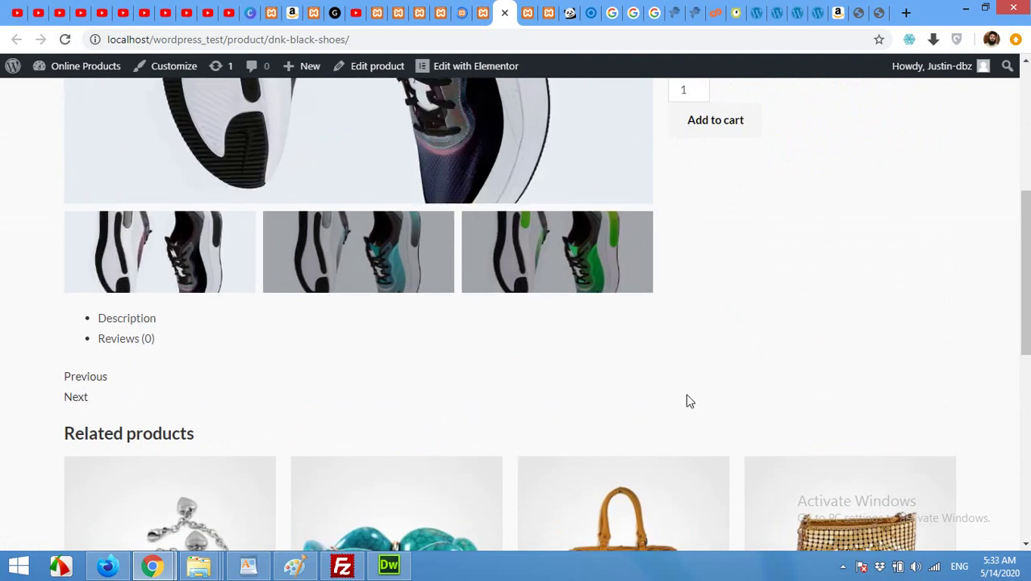
pyautogui.scroll(5, 663, 362)
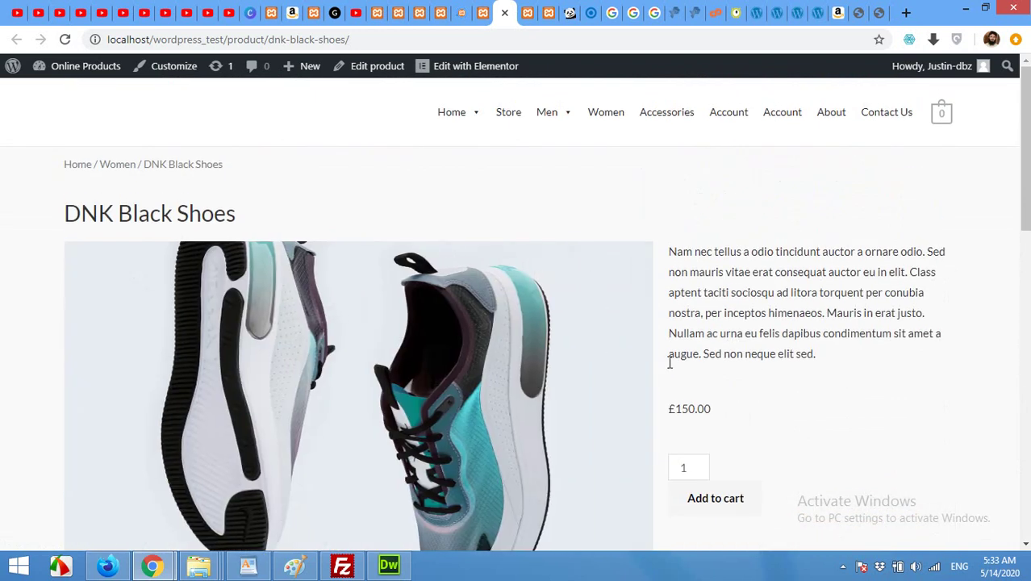
pyautogui.scroll(-2, 780, 348)
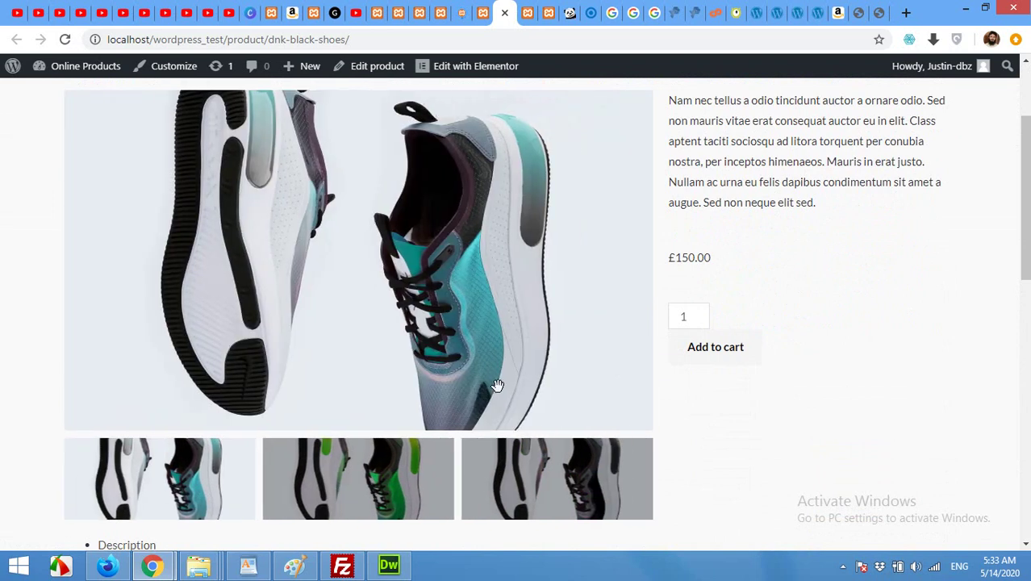
pyautogui.scroll(-5, 666, 400)
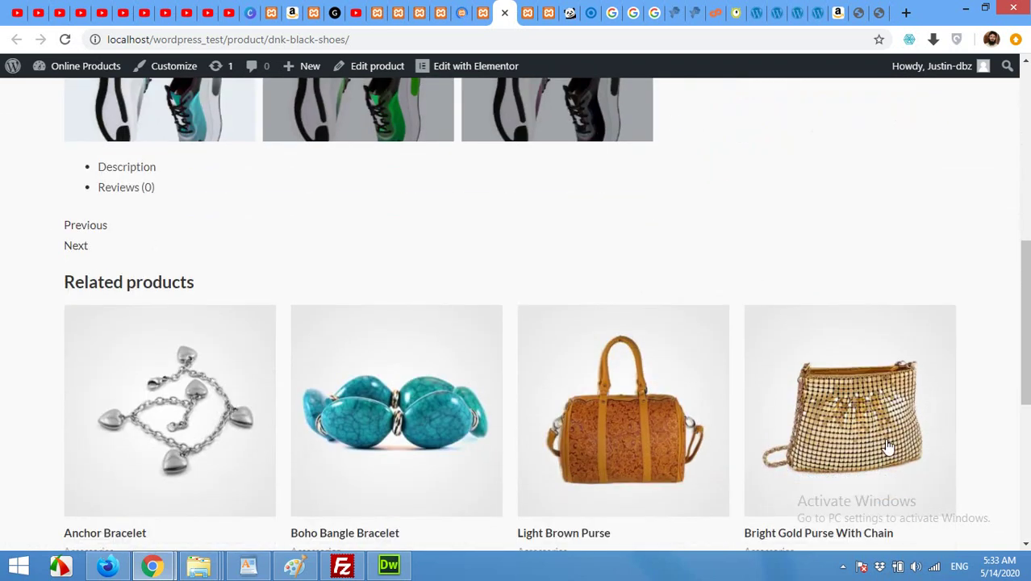
pyautogui.scroll(-3, 881, 446)
pyautogui.scroll(7, 872, 444)
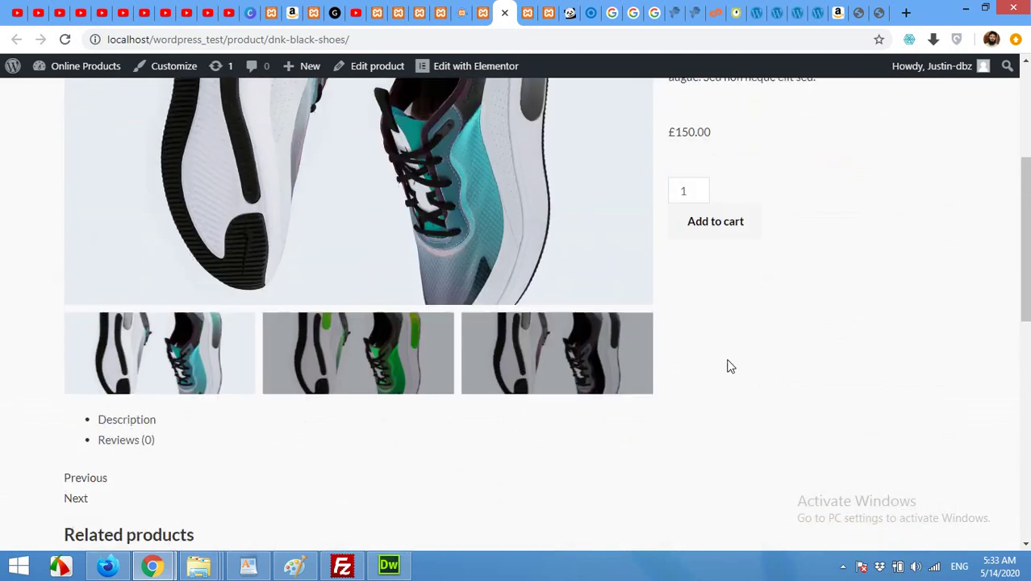
# - Narrow the Chrome window to preview the stacked mobile layout of DNK Black Shoes, then maximize it
pyautogui.click(985, 8)
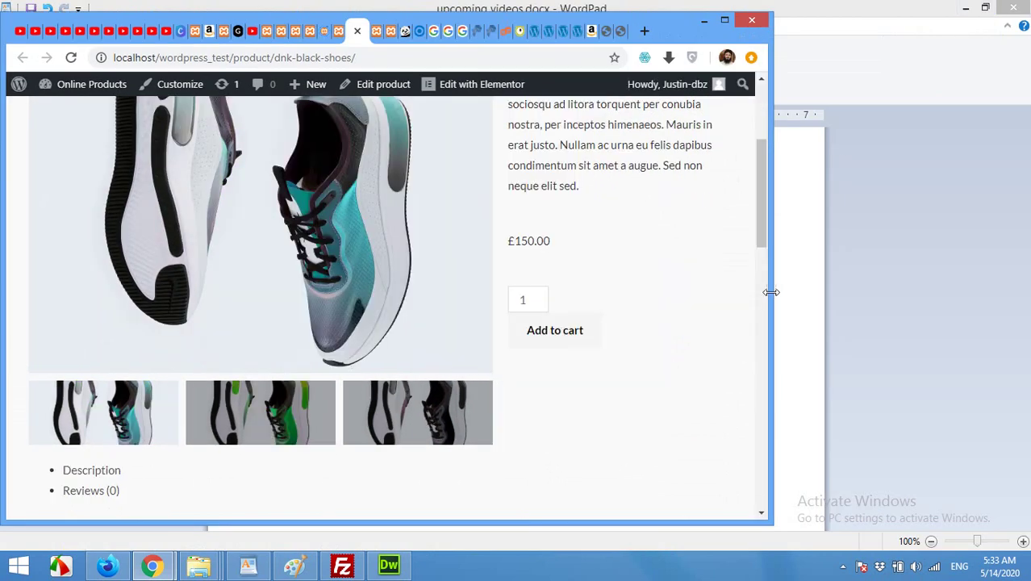
pyautogui.moveTo(768, 292); pyautogui.dragTo(511, 321)
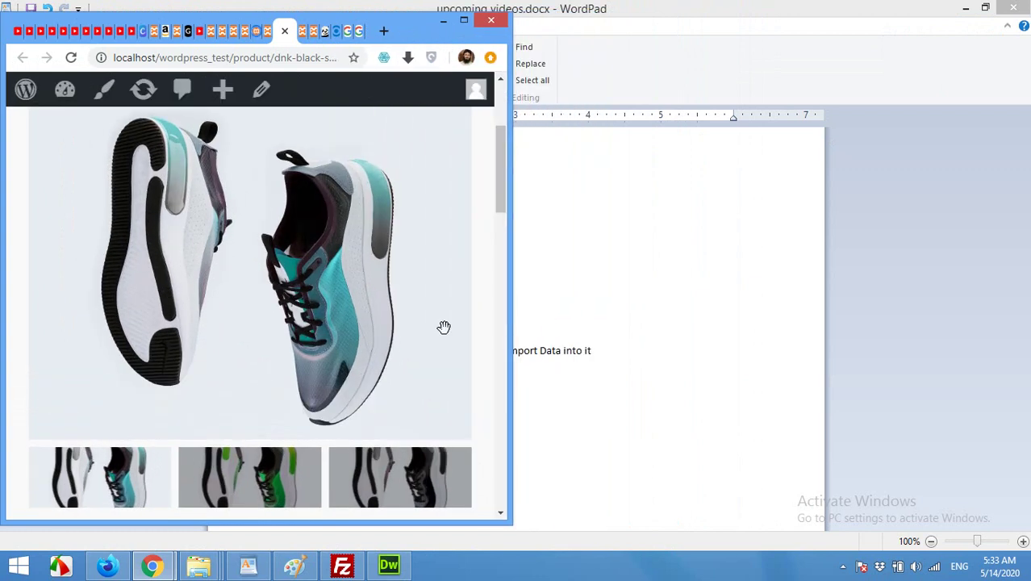
pyautogui.scroll(-15, 444, 327)
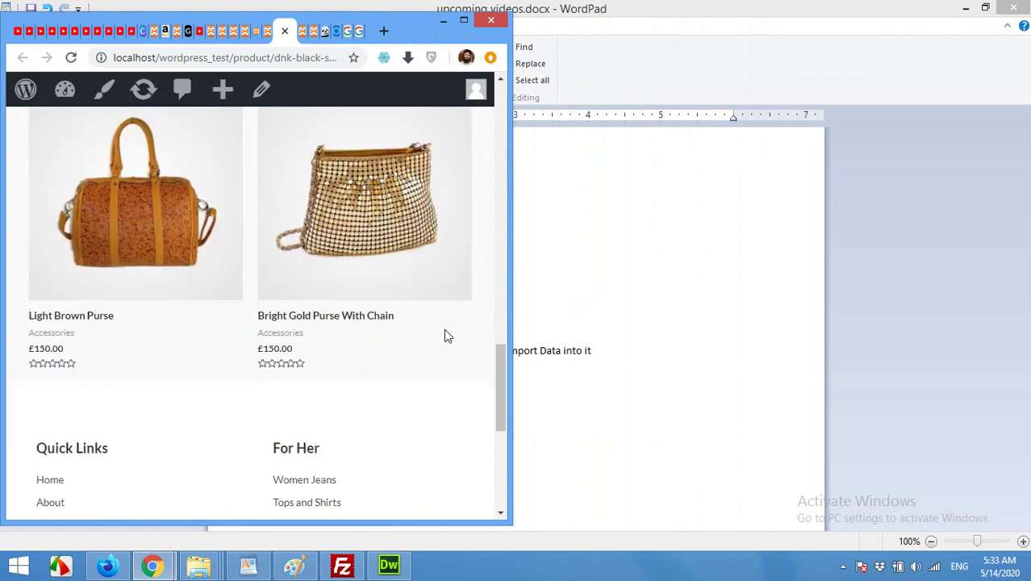
pyautogui.scroll(15, 444, 331)
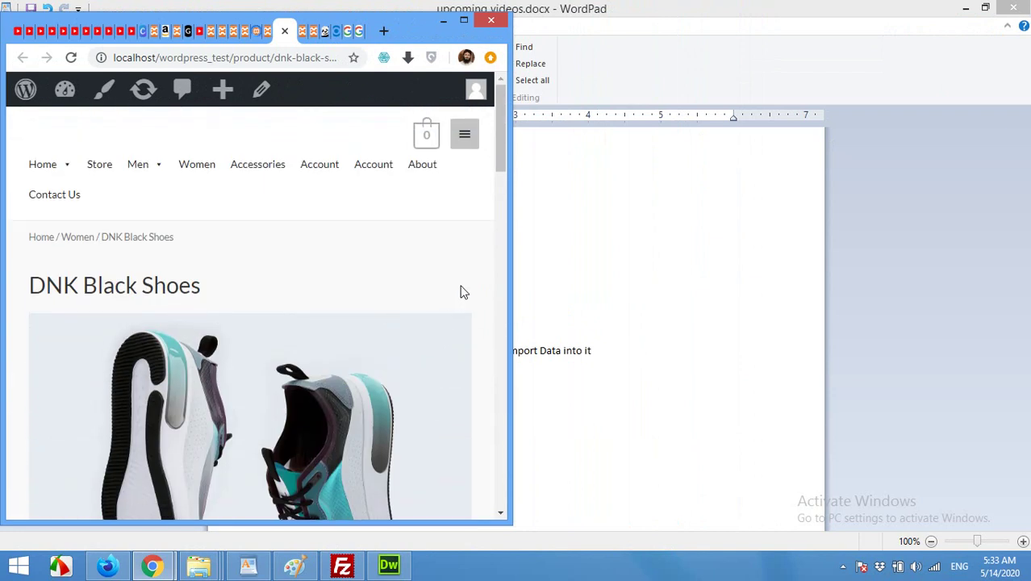
pyautogui.click(464, 20)
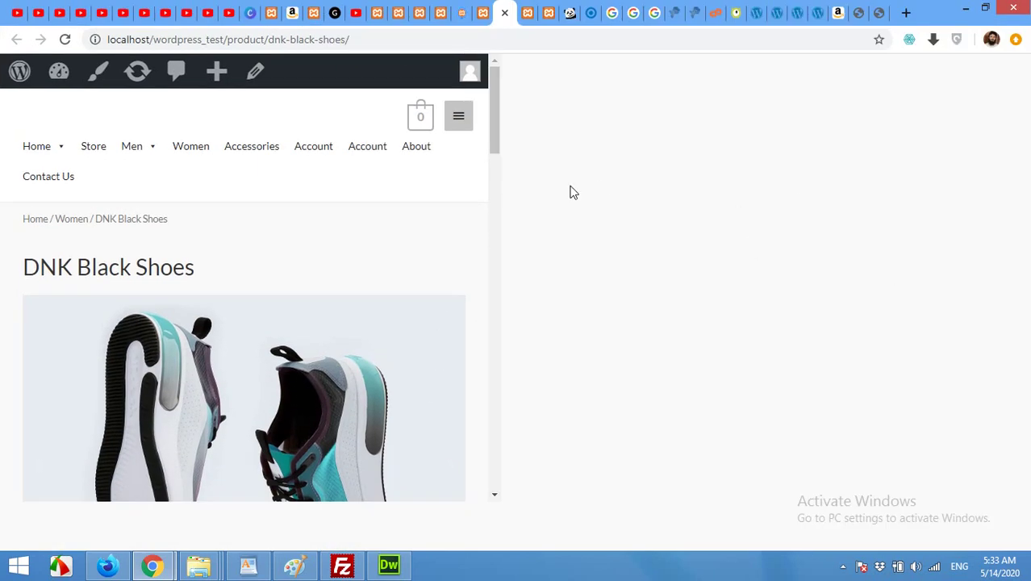